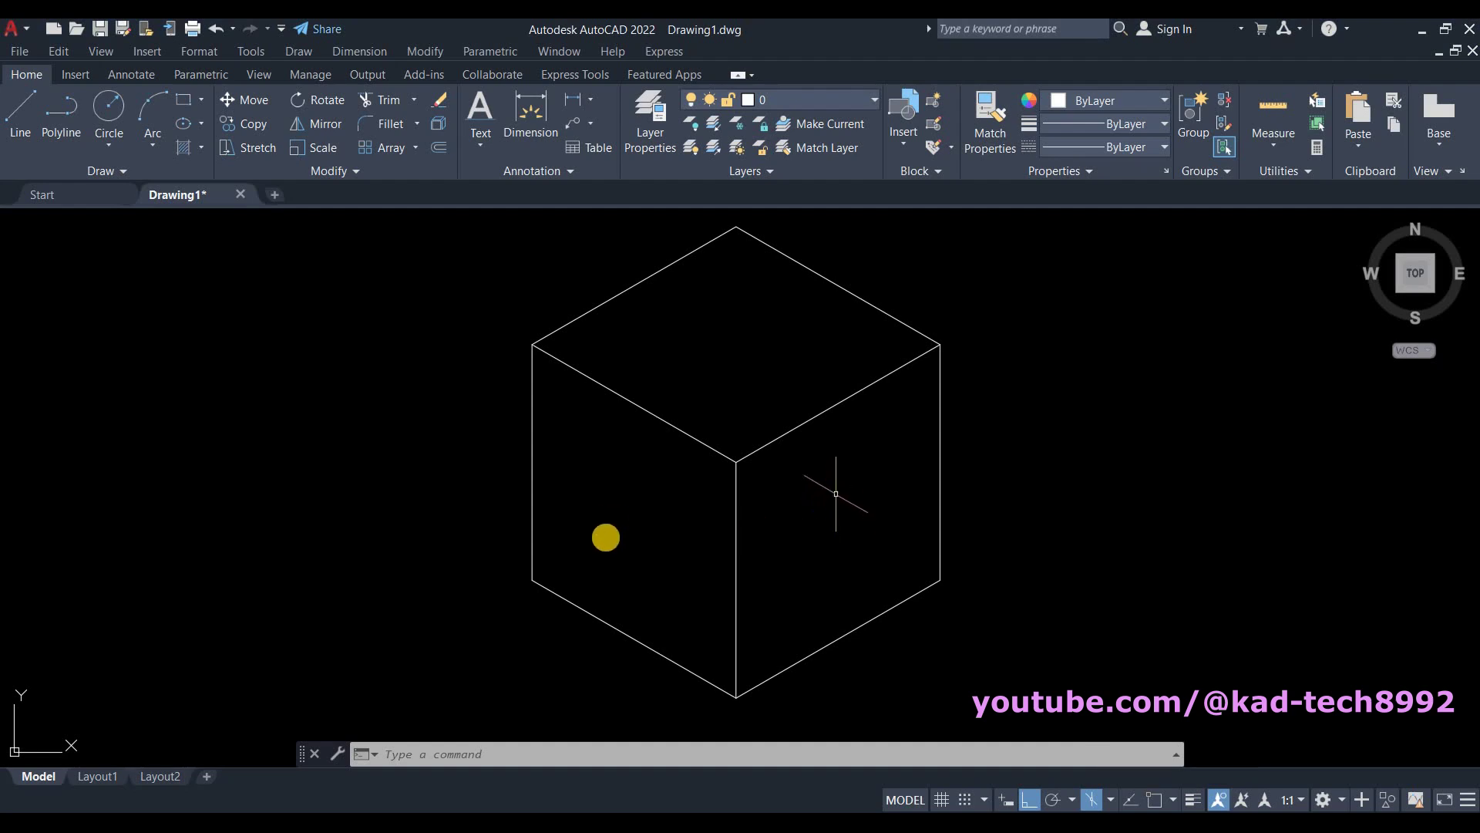
Place single-line text 'FRONT VIEW' on the cube's left face, height 8, rotated -30°
click(483, 149)
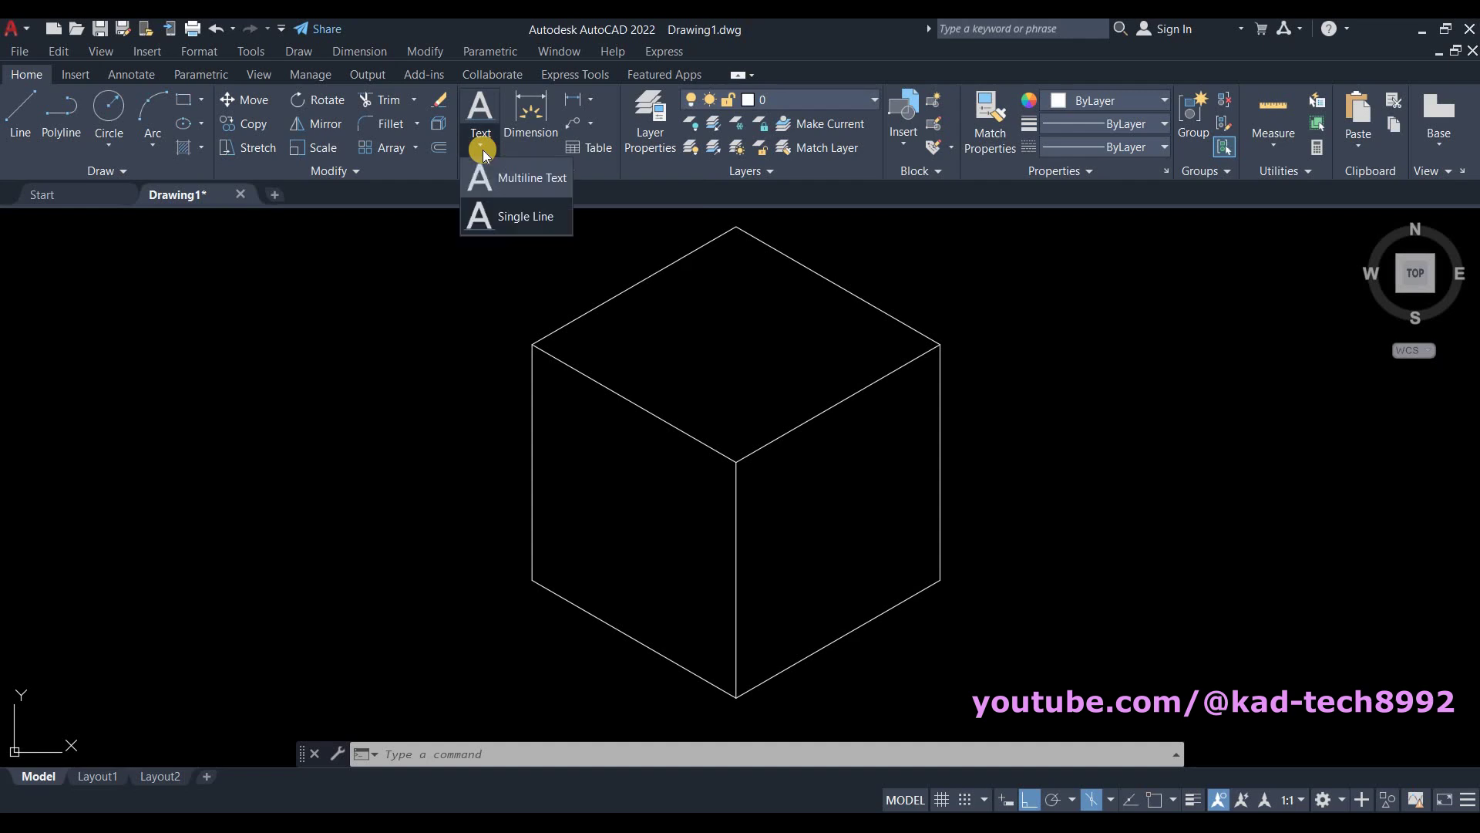
click(526, 220)
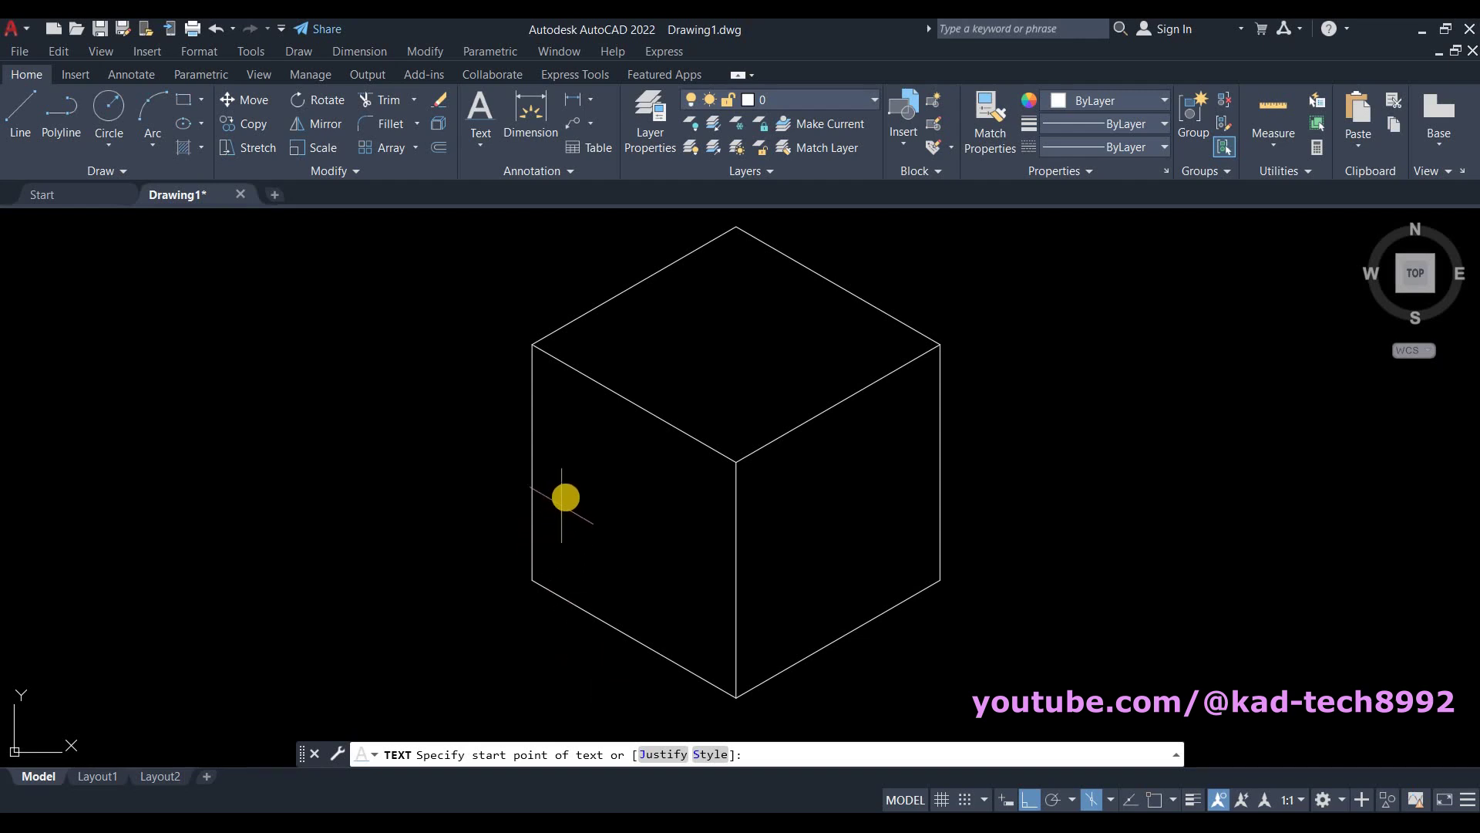
click(566, 497)
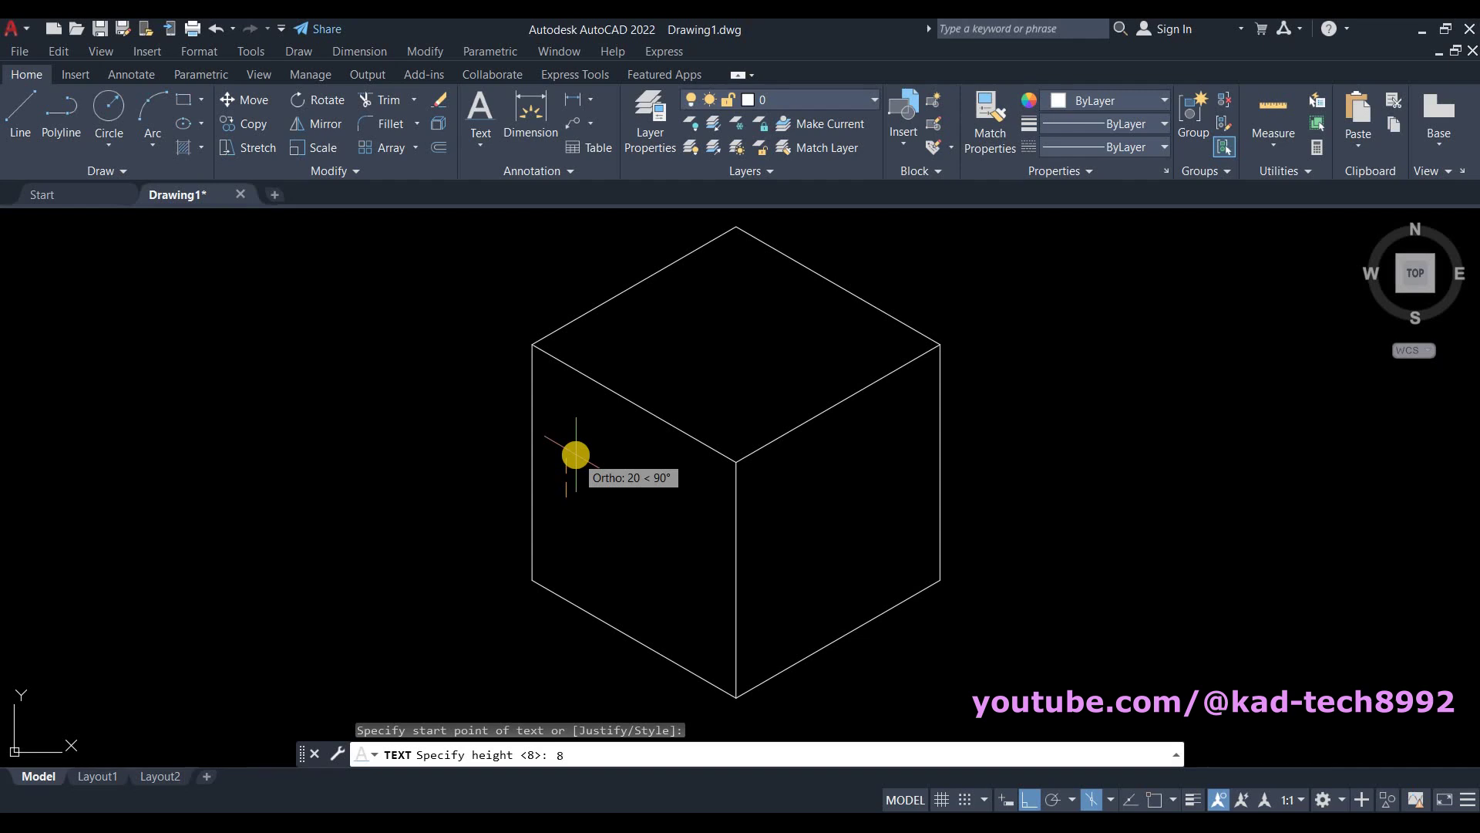
key(Return)
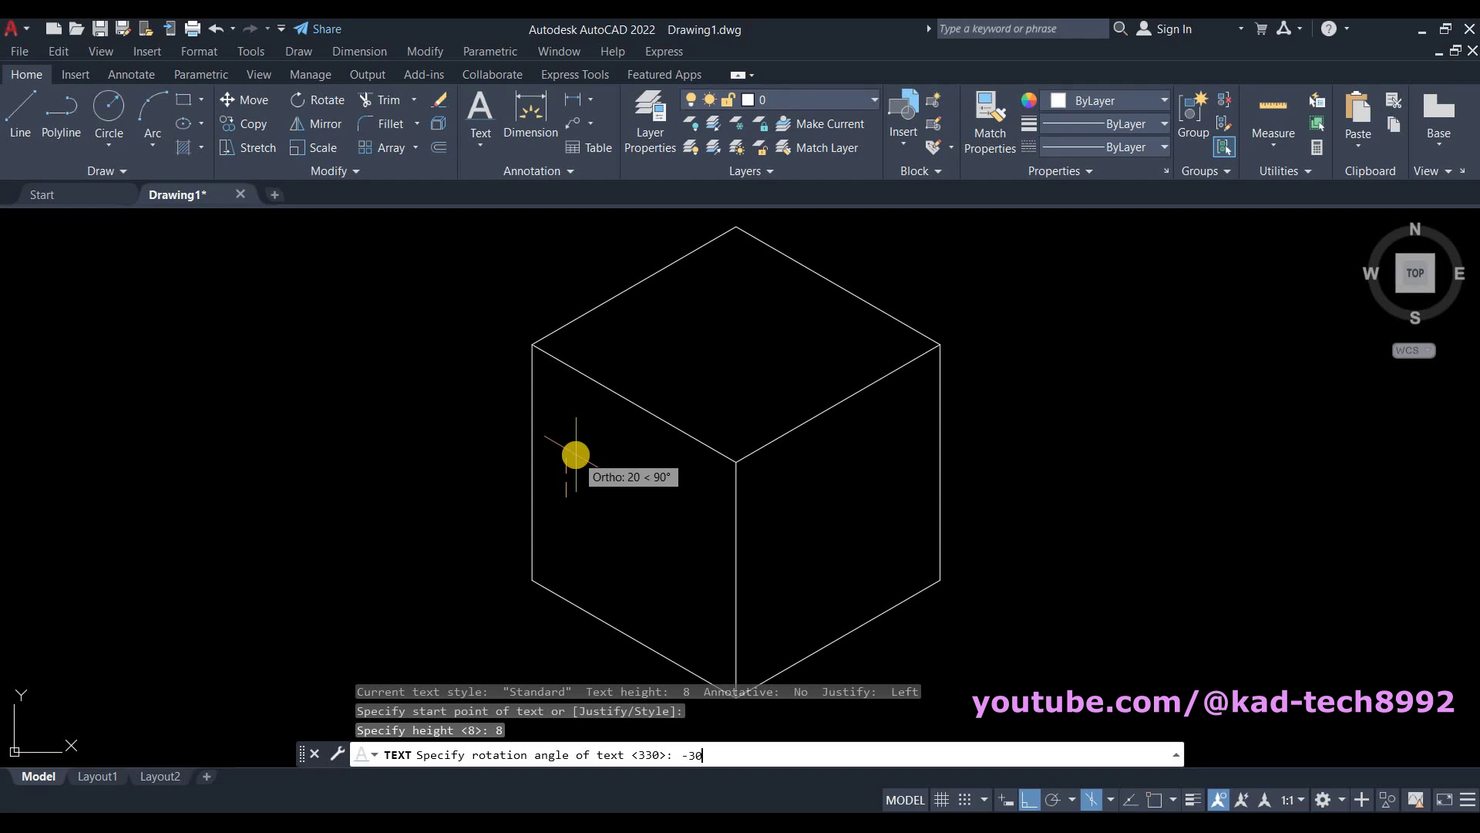
key(Return)
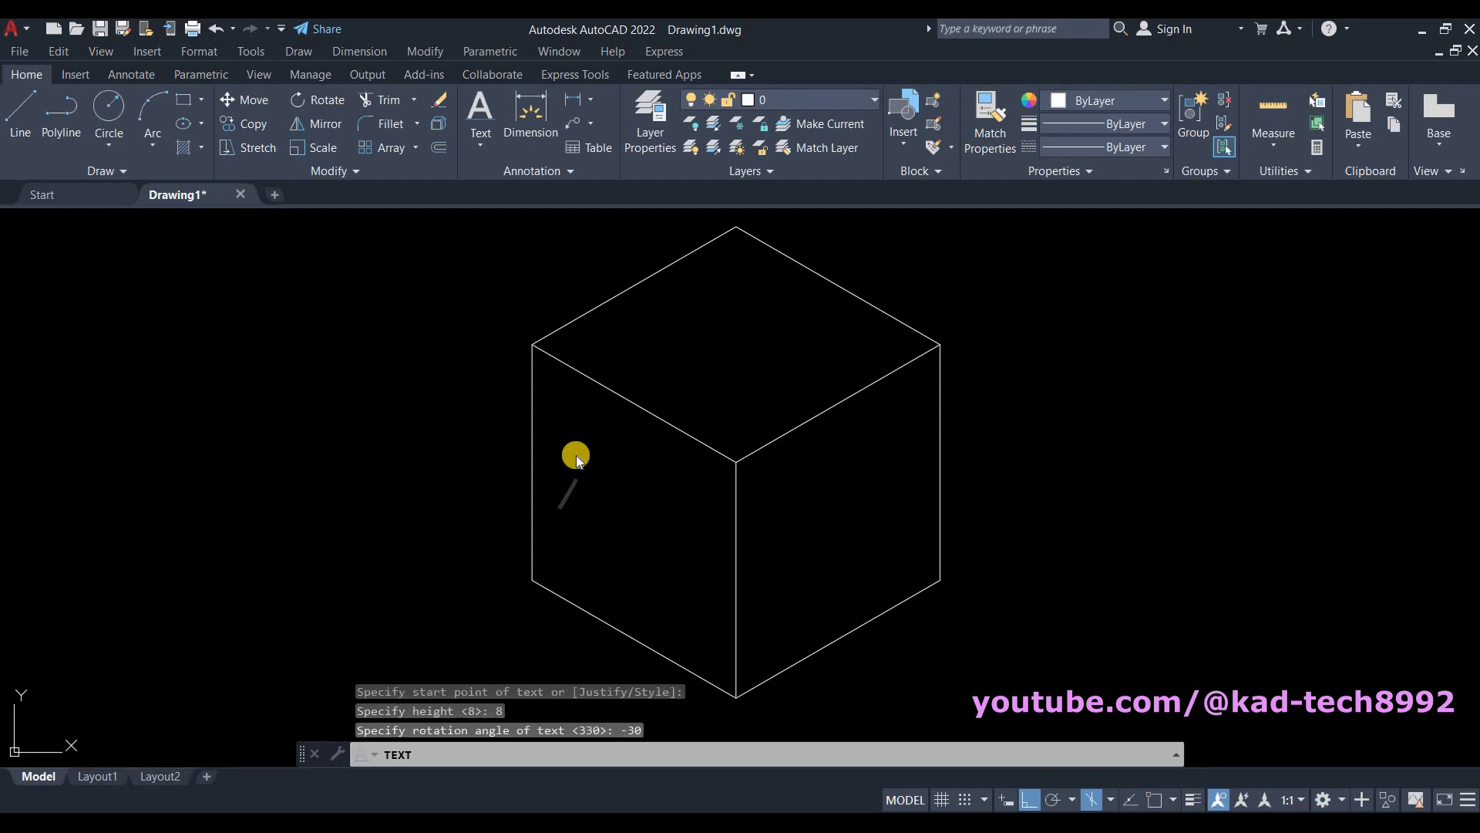
text(FRON)
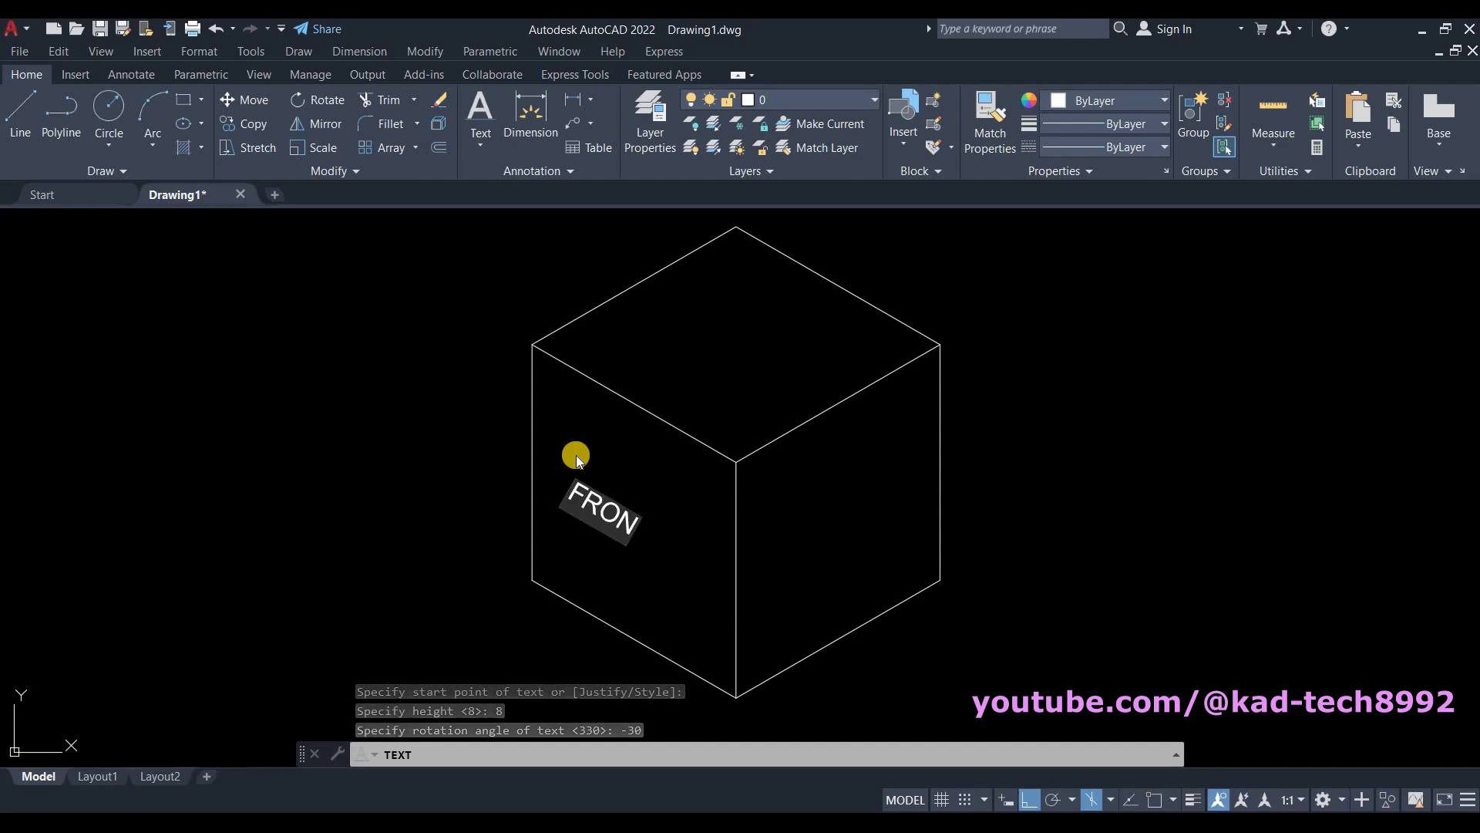
text(T VIEW)
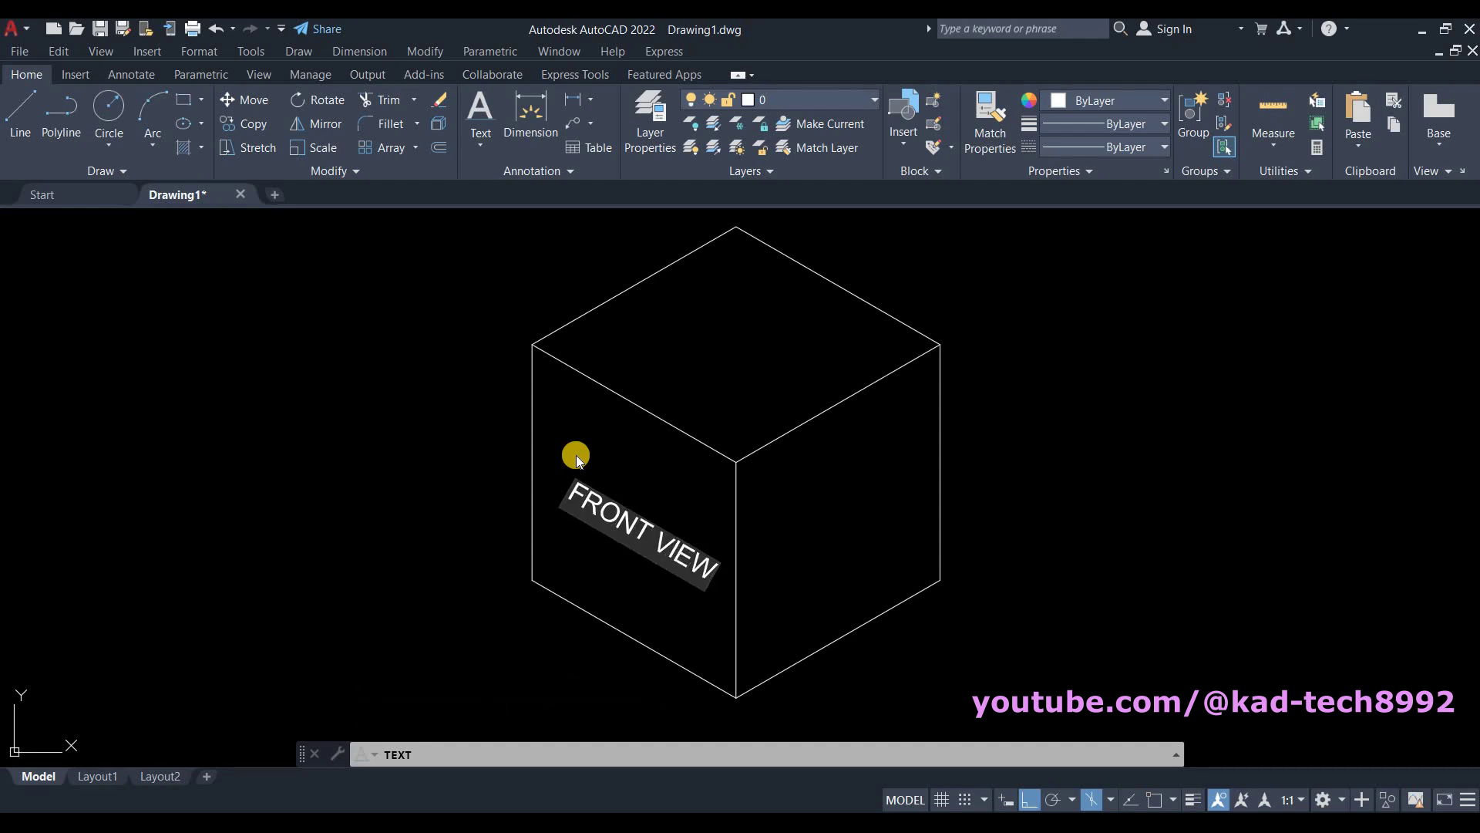
key(Return)
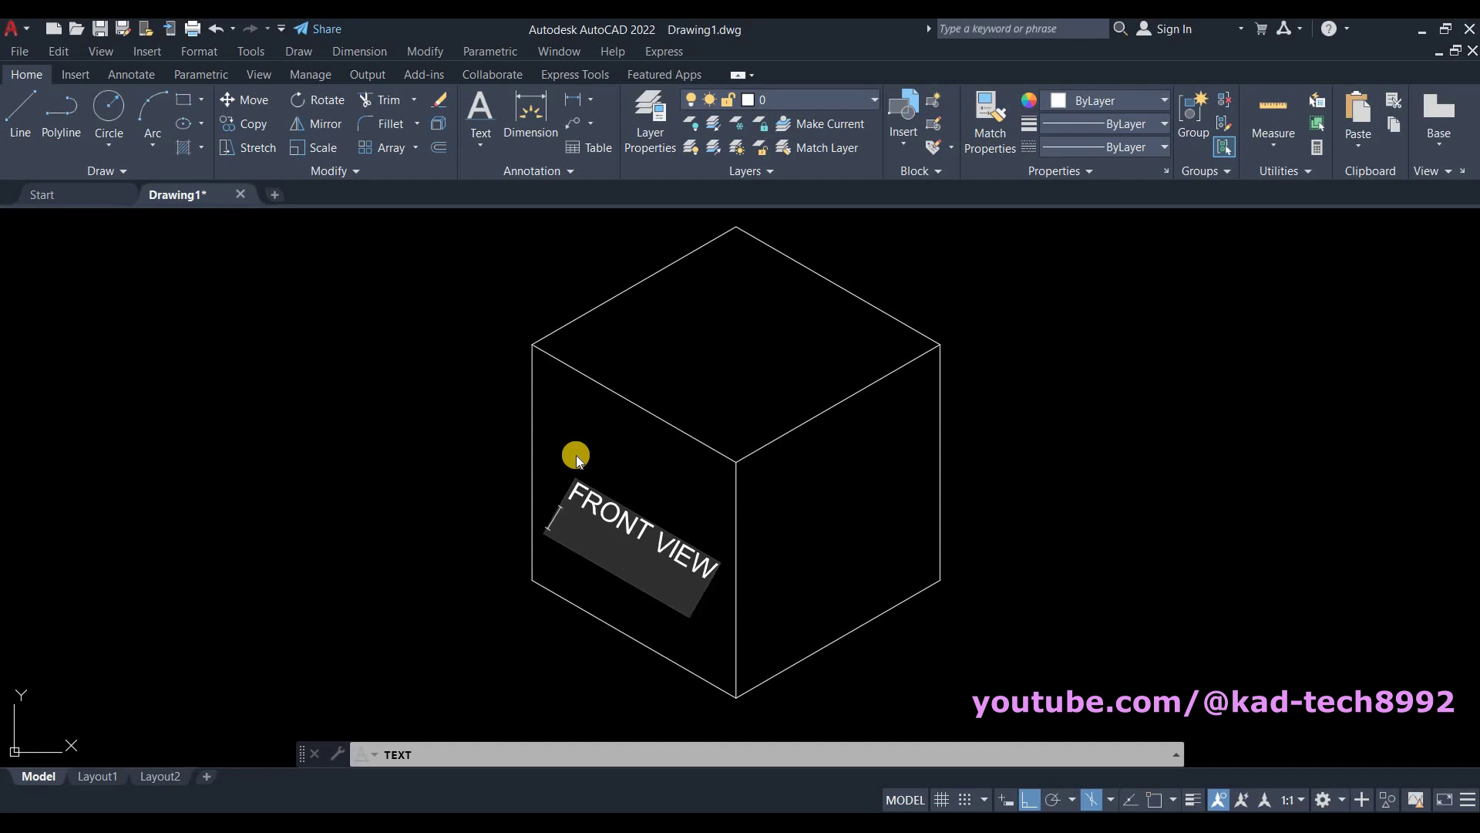
key(Return)
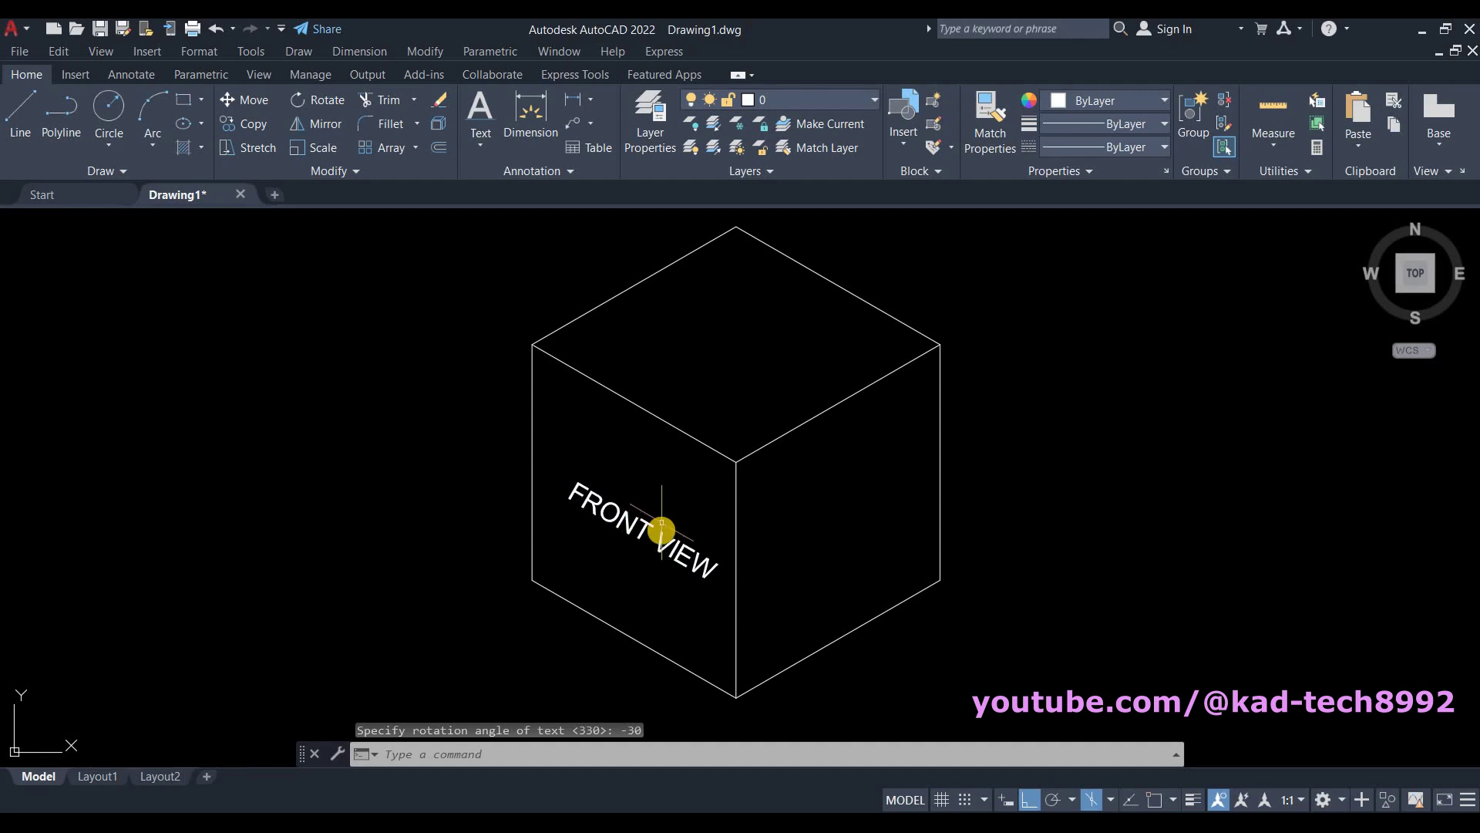
Set the FRONT VIEW text's obliquing angle to -30 in the Properties palette
click(612, 518)
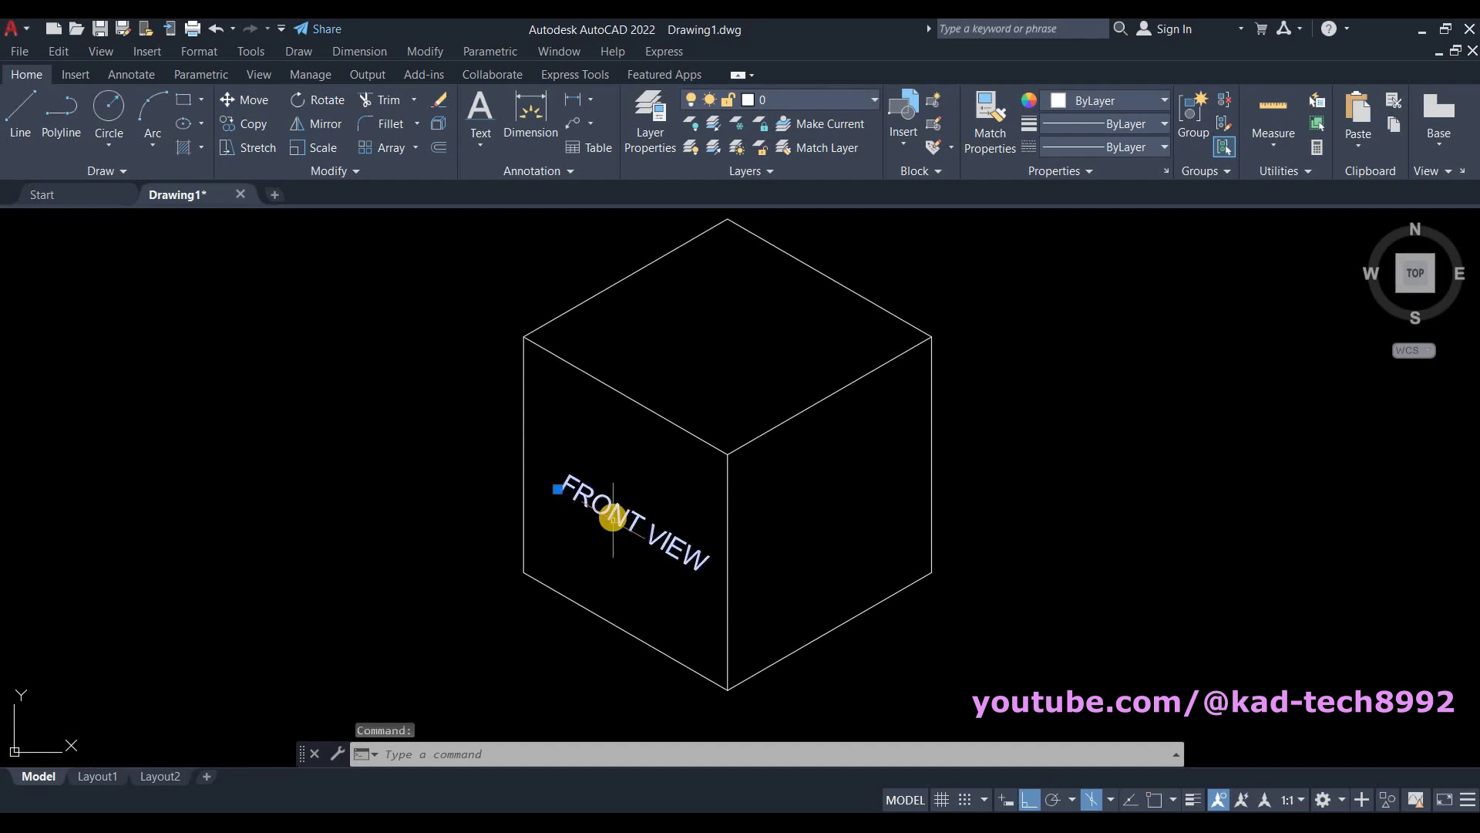
right_click(613, 517)
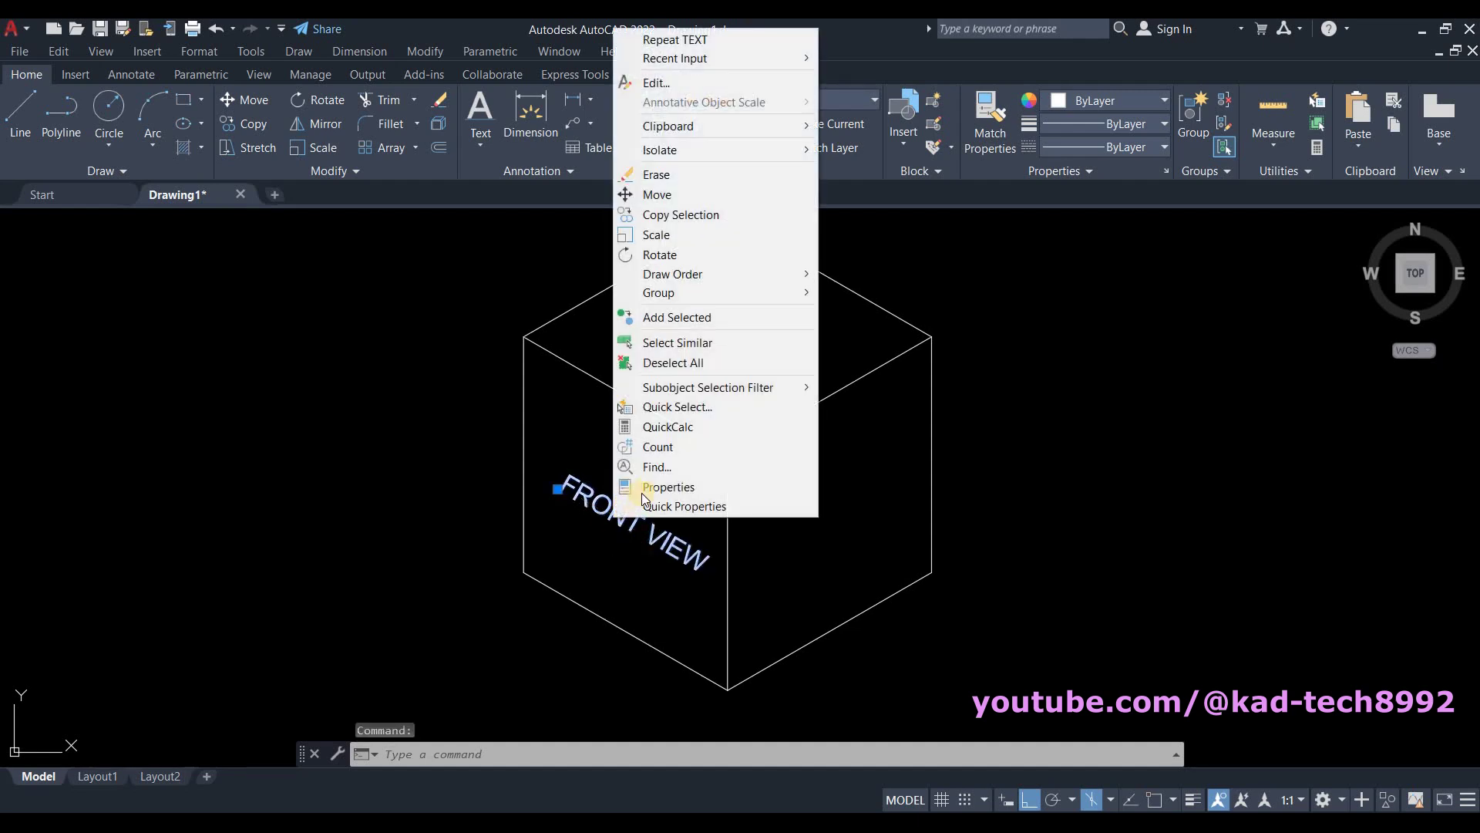
click(650, 487)
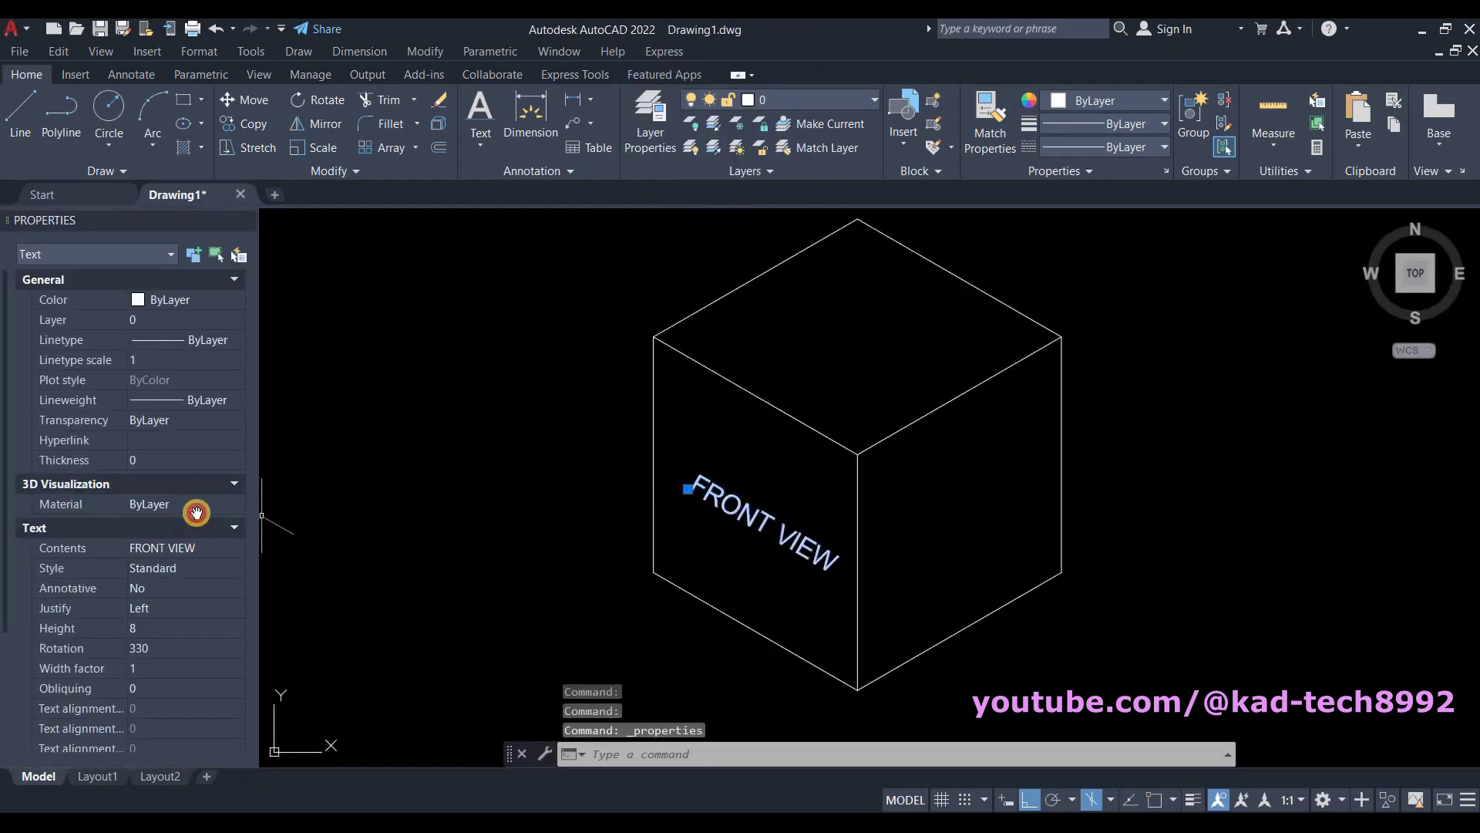
scroll(189, 447, down, 4)
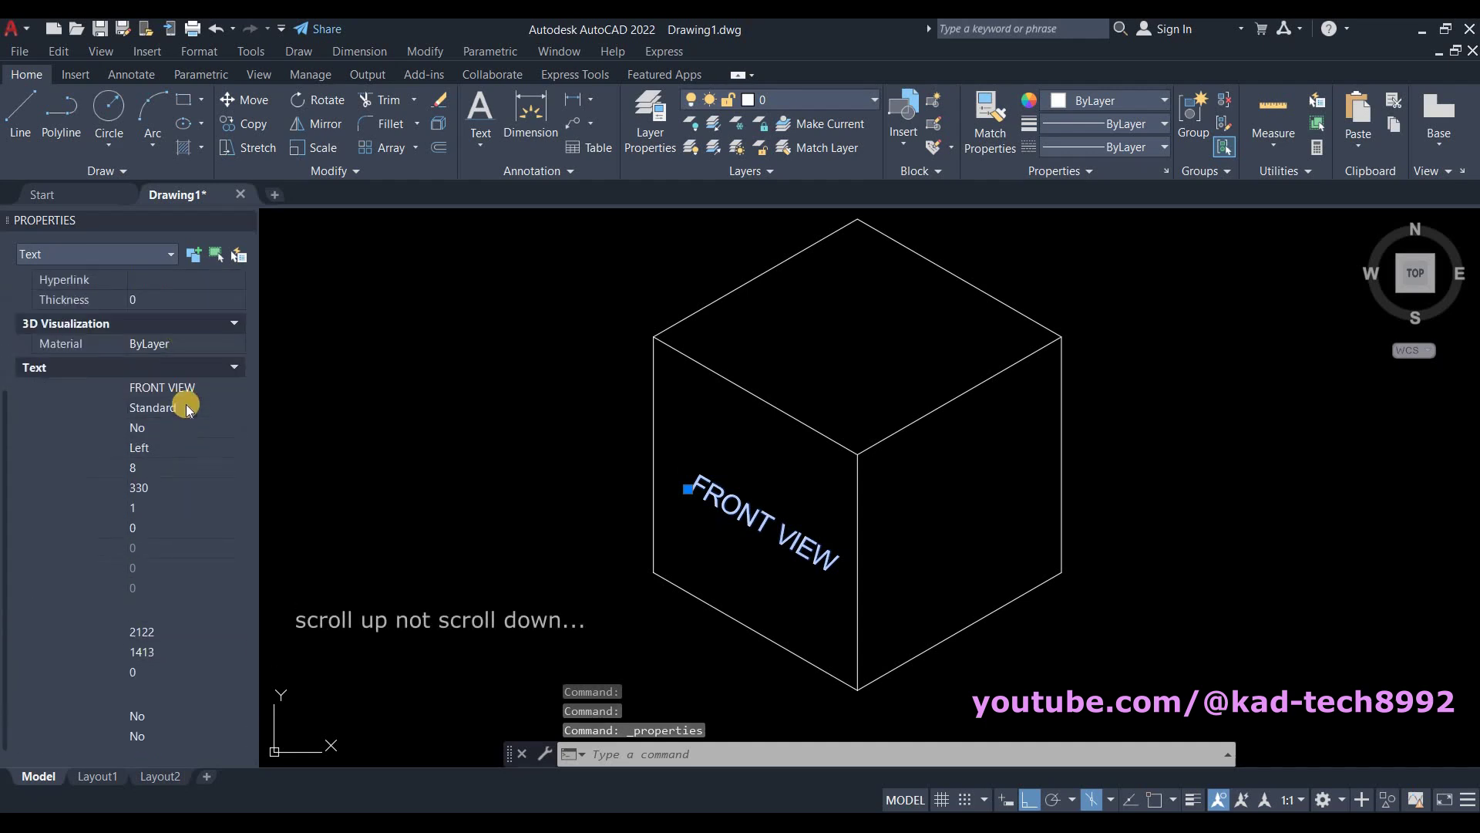
click(154, 526)
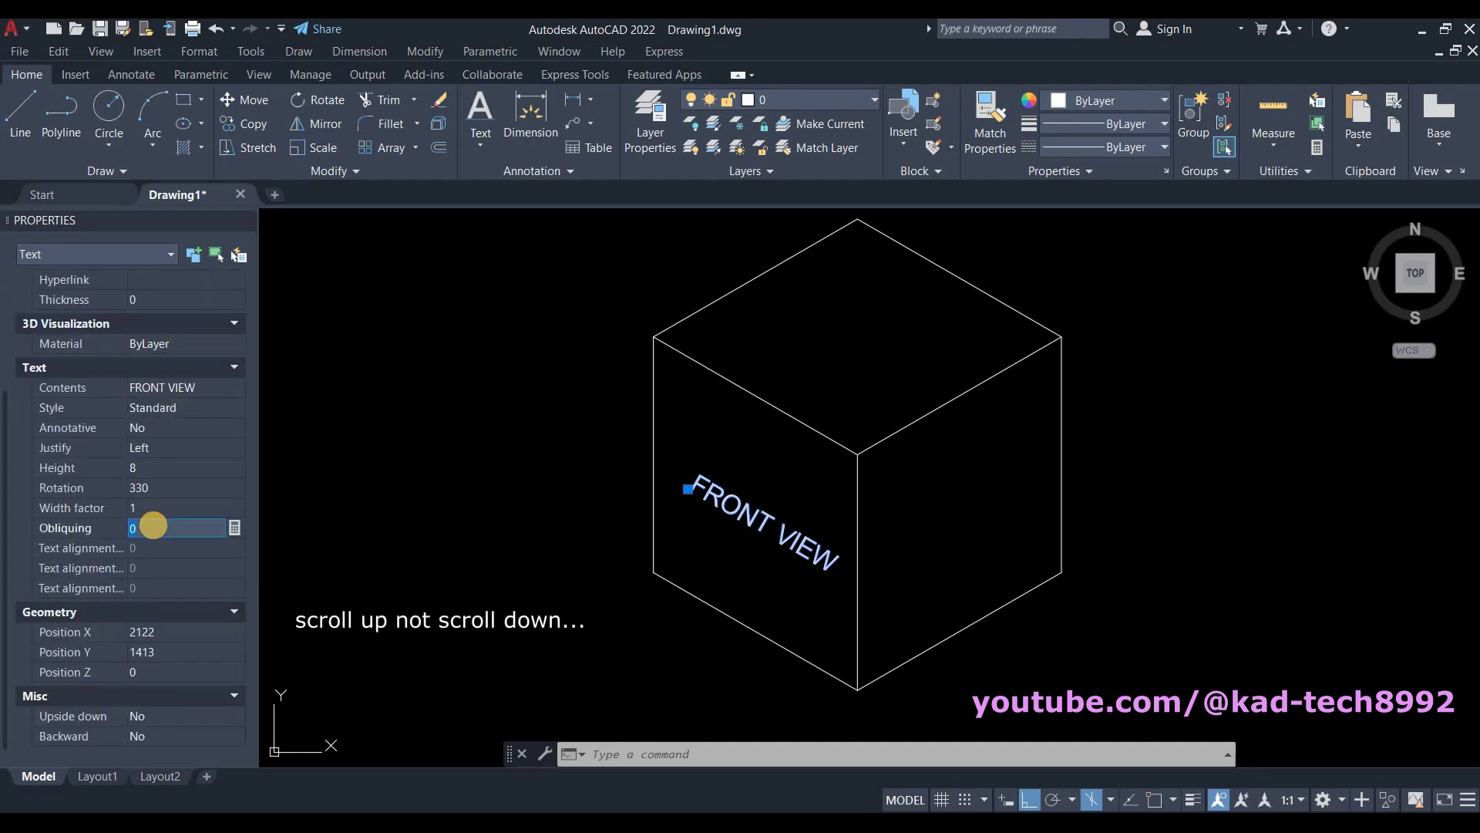
text(-3)
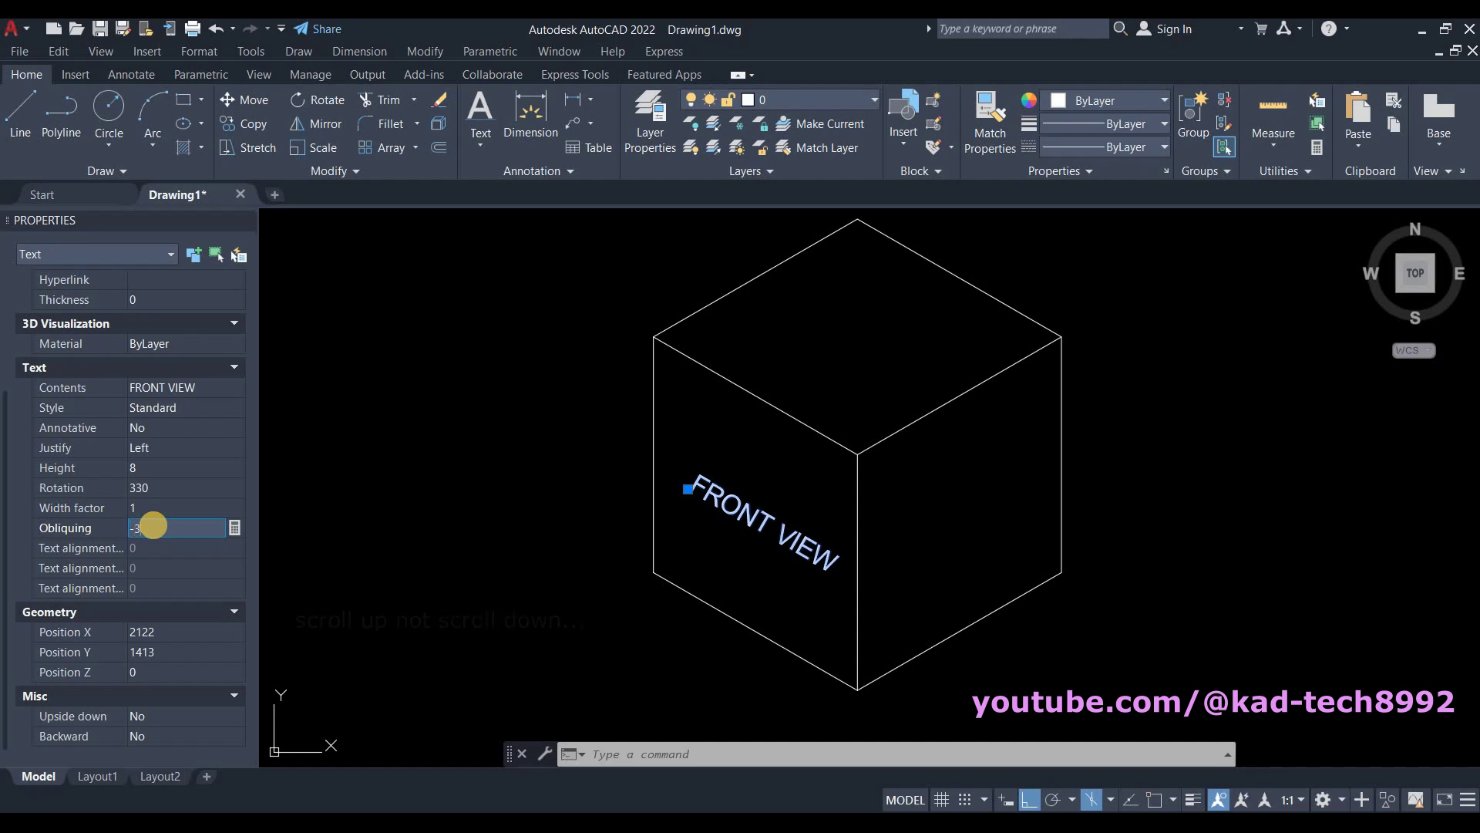
text(0)
key(Return)
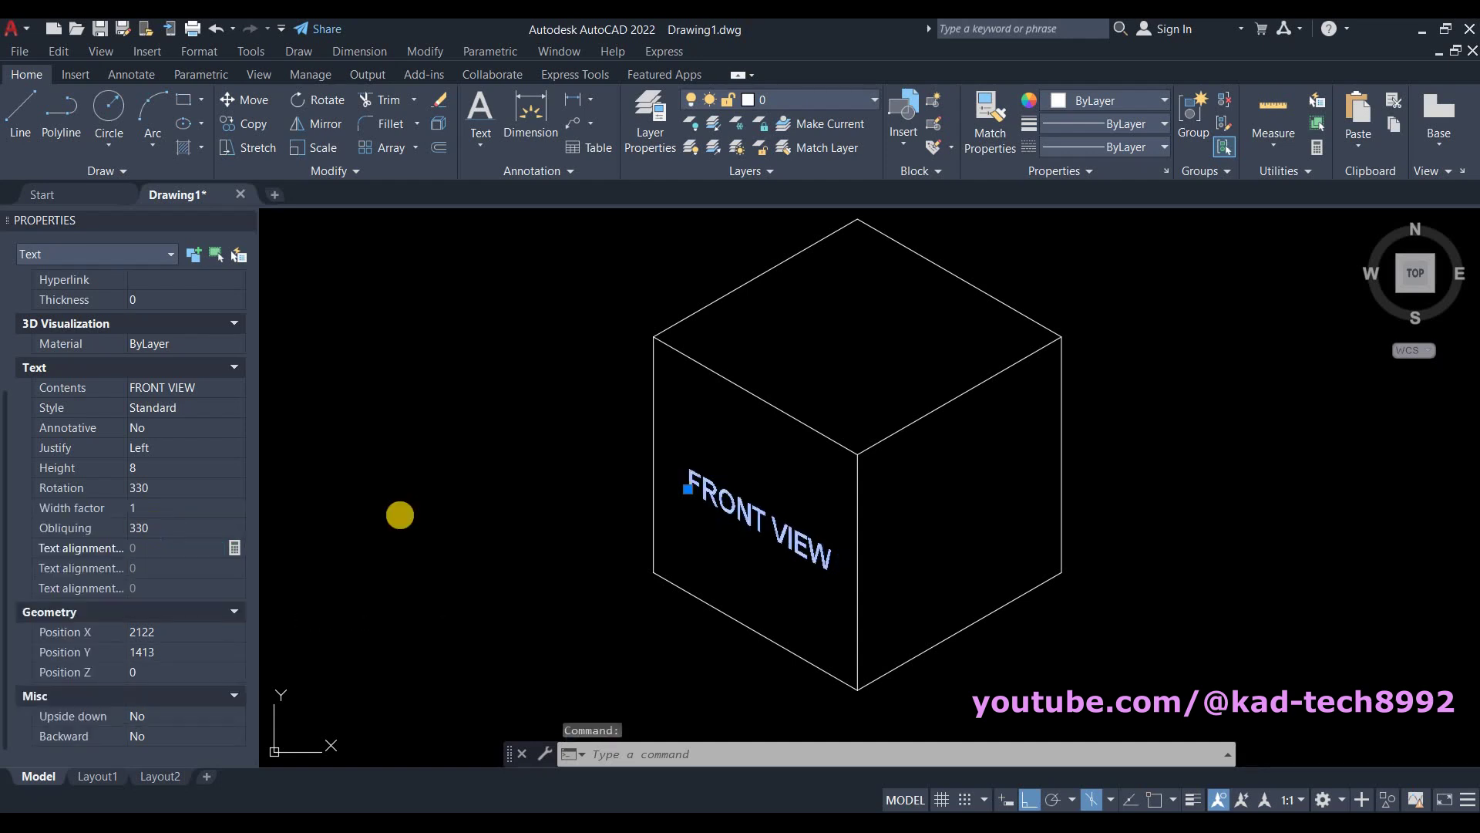
mouse_move(755, 597)
middle_down()
mouse_move(753, 555)
mouse_move(684, 562)
mouse_move(639, 545)
middle_up()
middle_drag(733, 502, 718, 499)
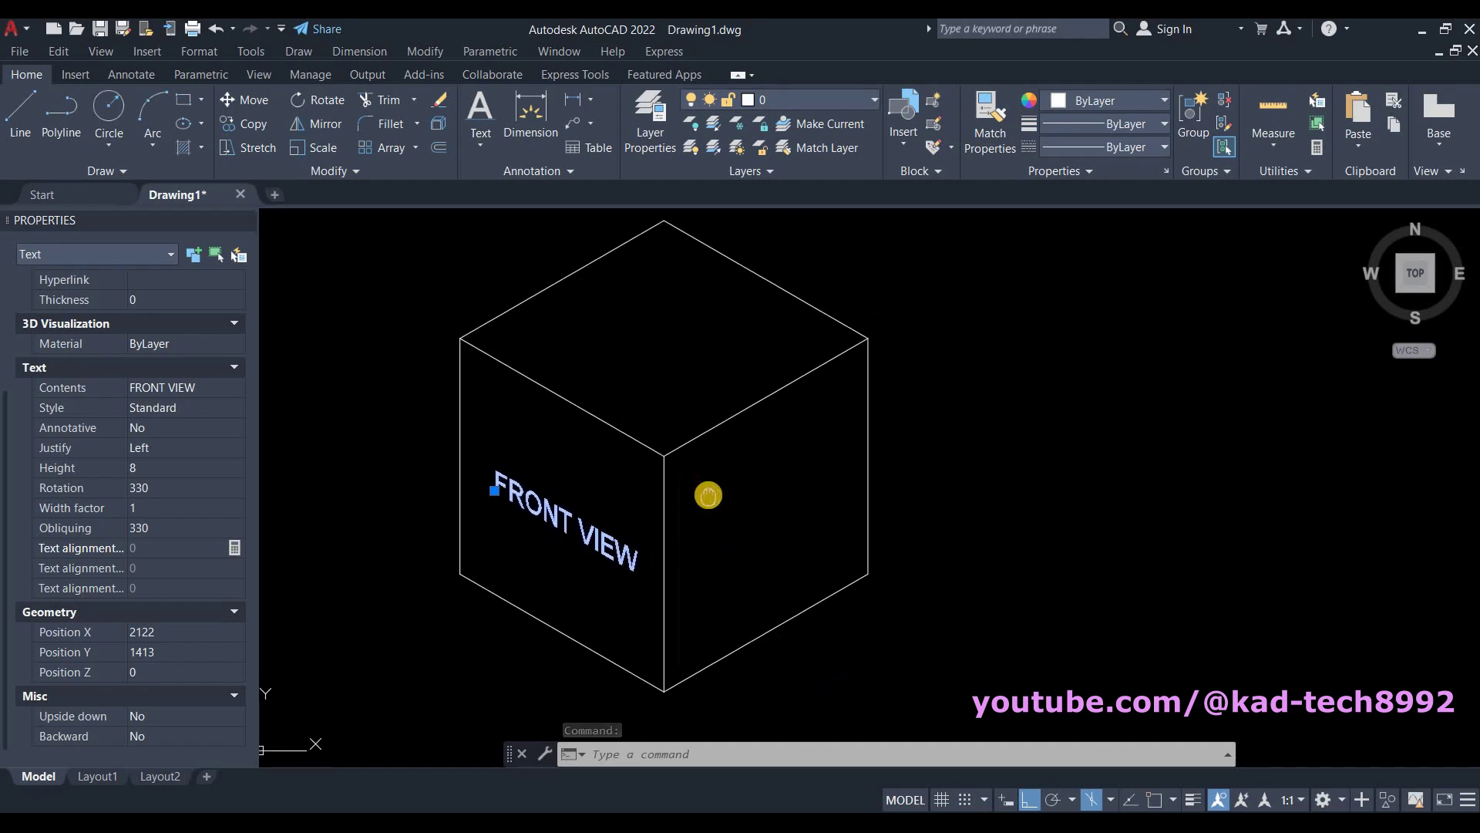
key(Escape)
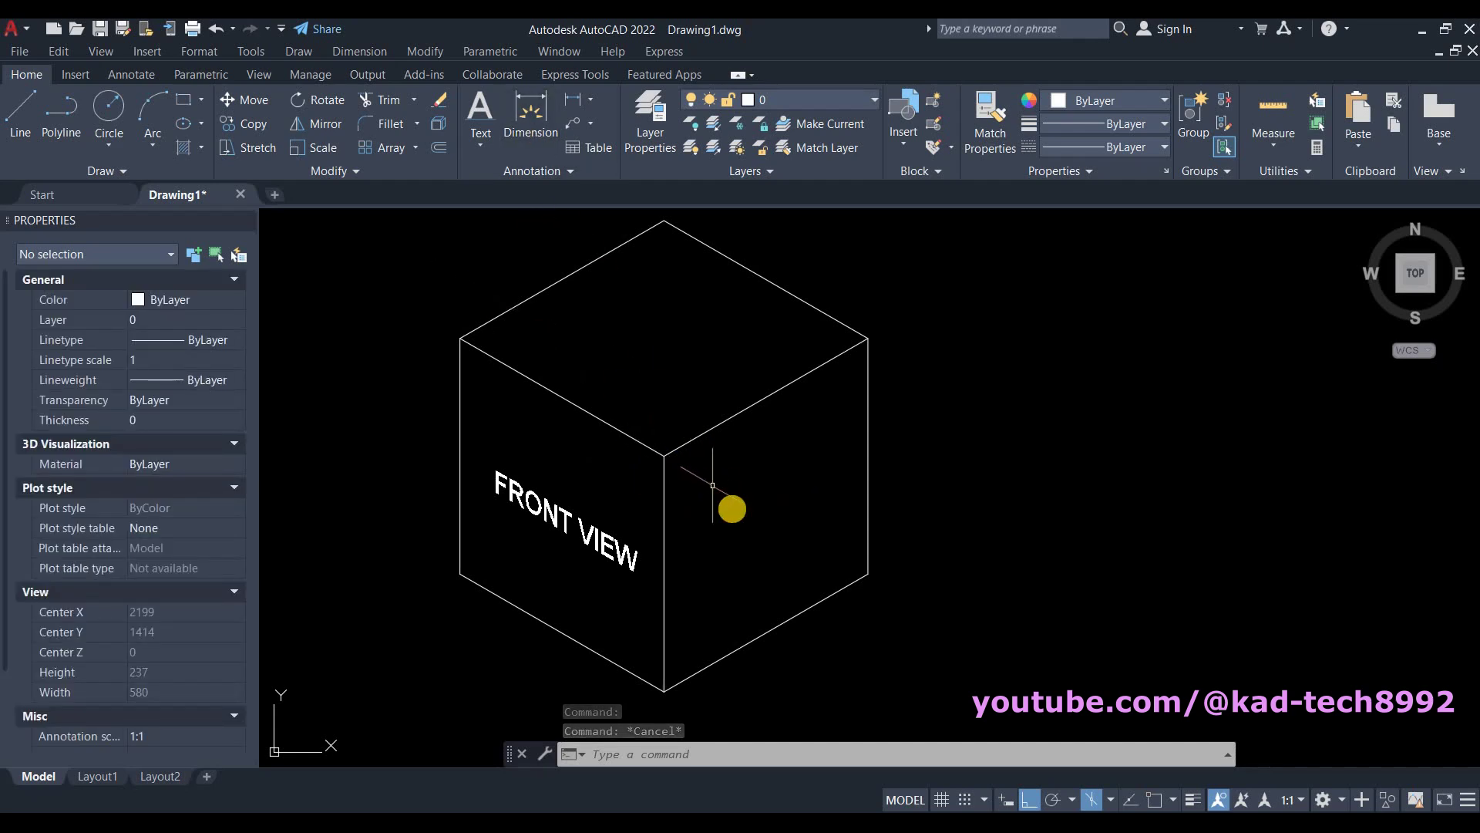
Switch to the right isoplane and add 'SIDE VIEW' text on the right face, height 8, rotation 30°
key(F5)
key(F5)
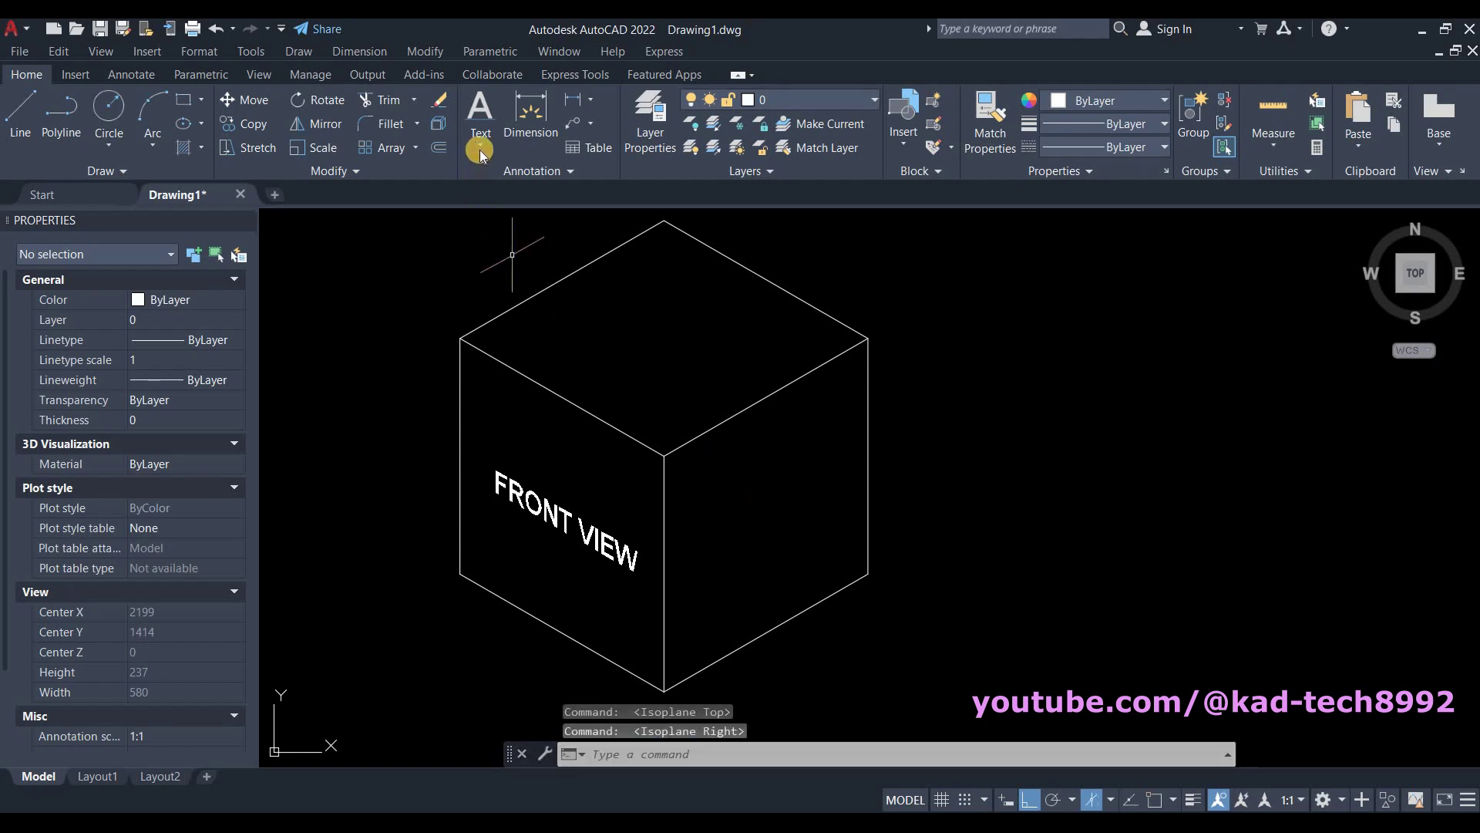
click(484, 216)
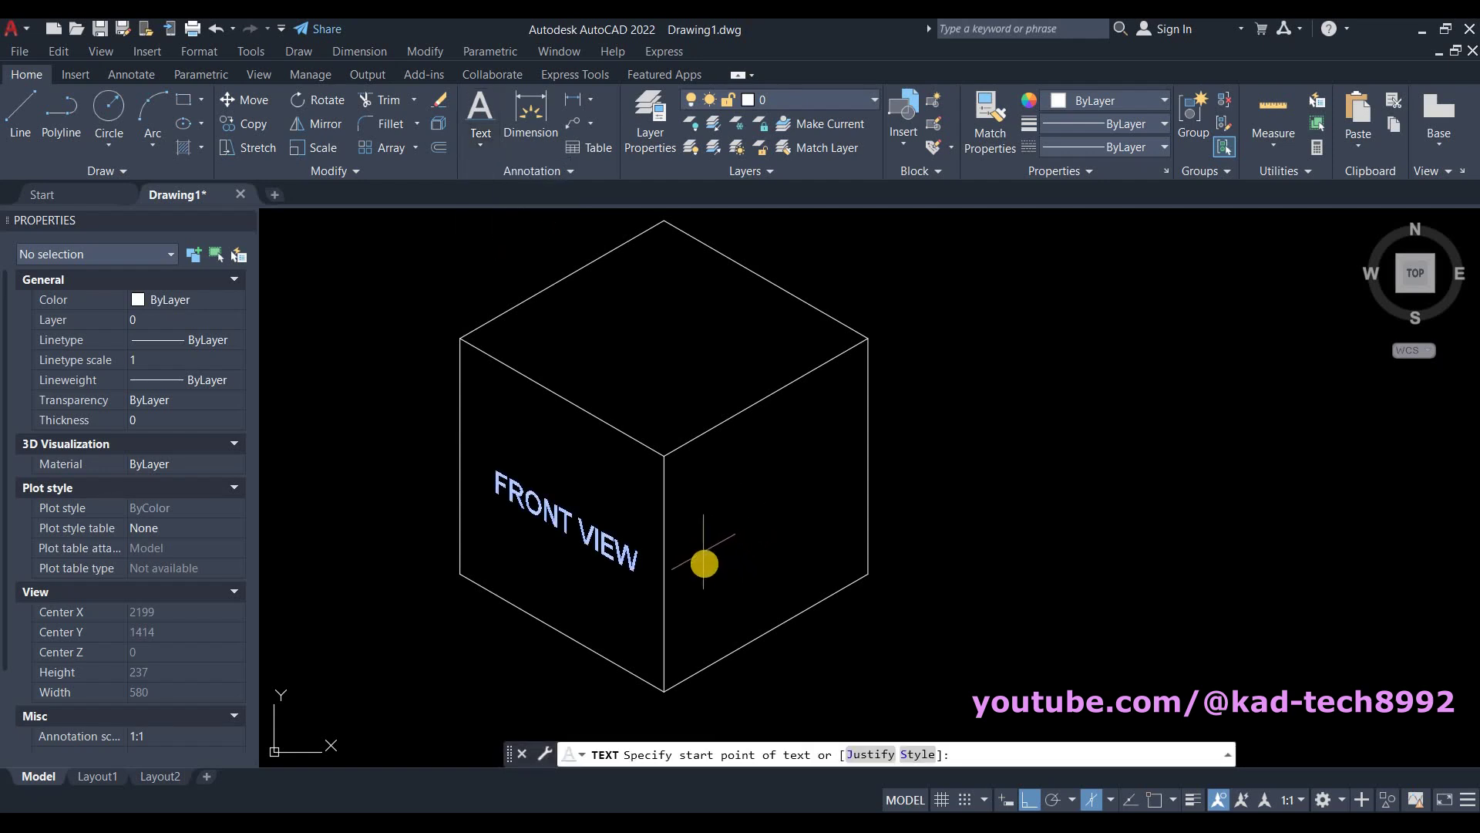
click(705, 562)
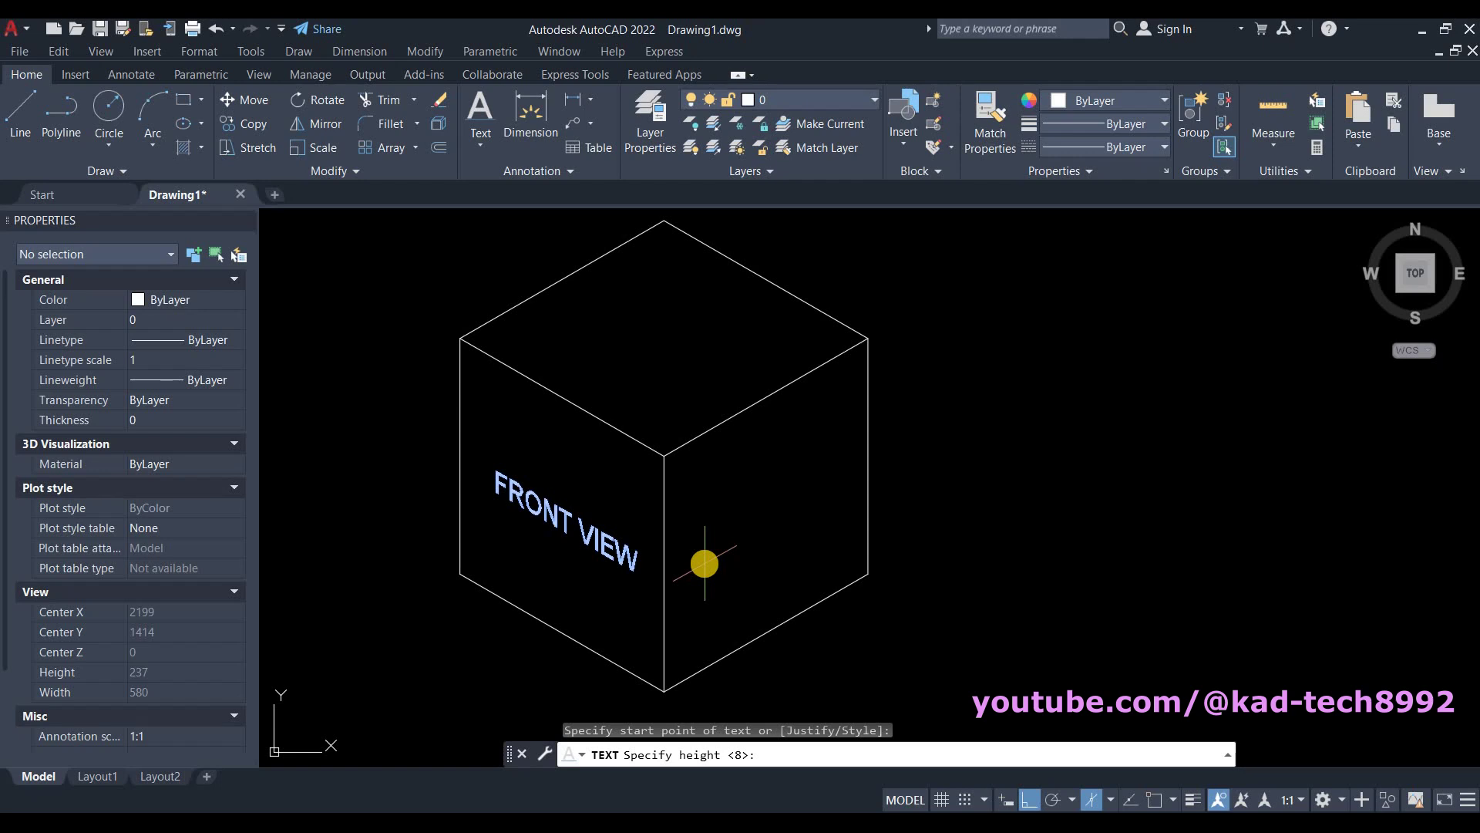
key(Return)
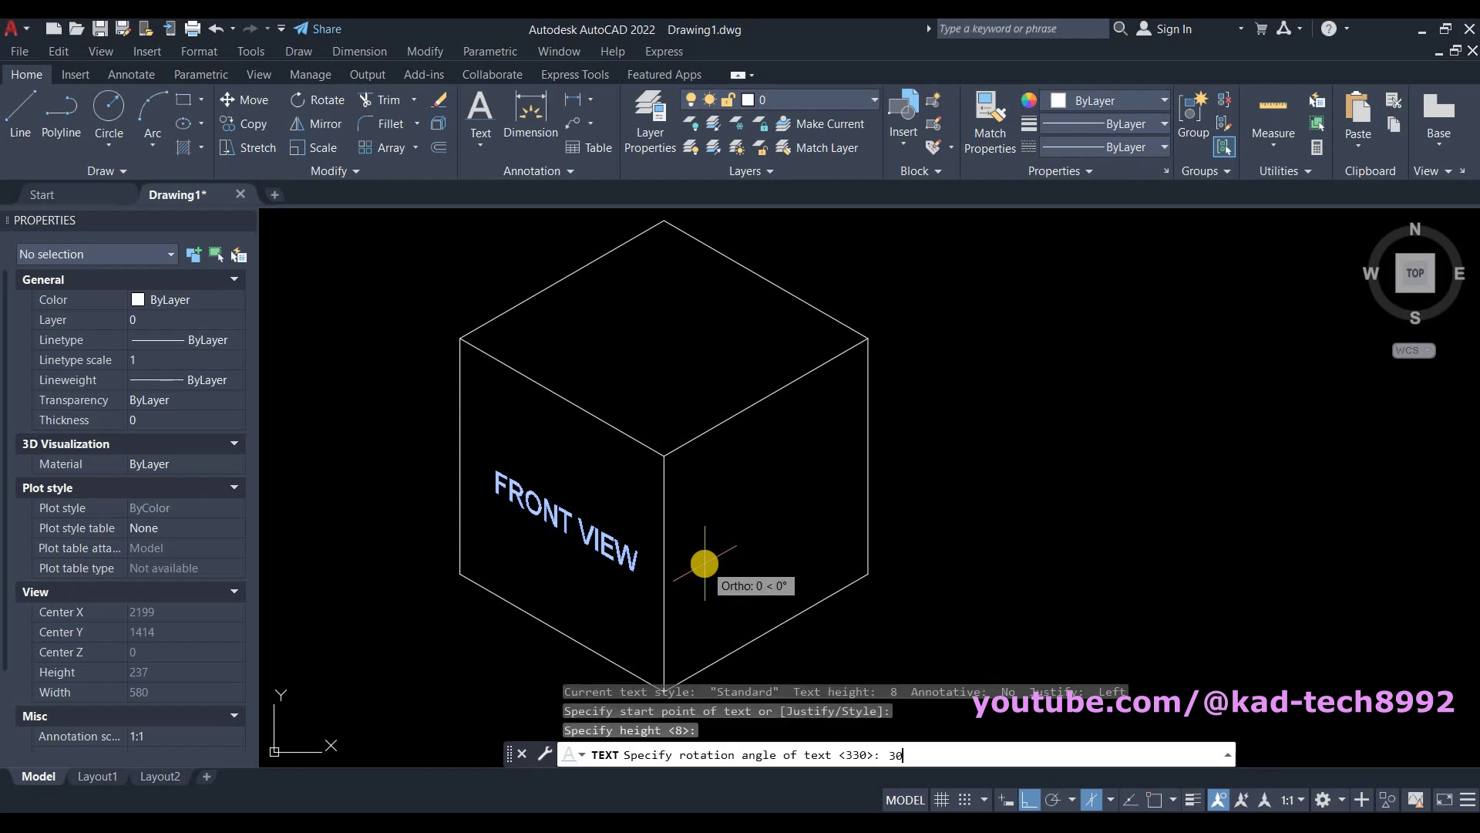
key(Return)
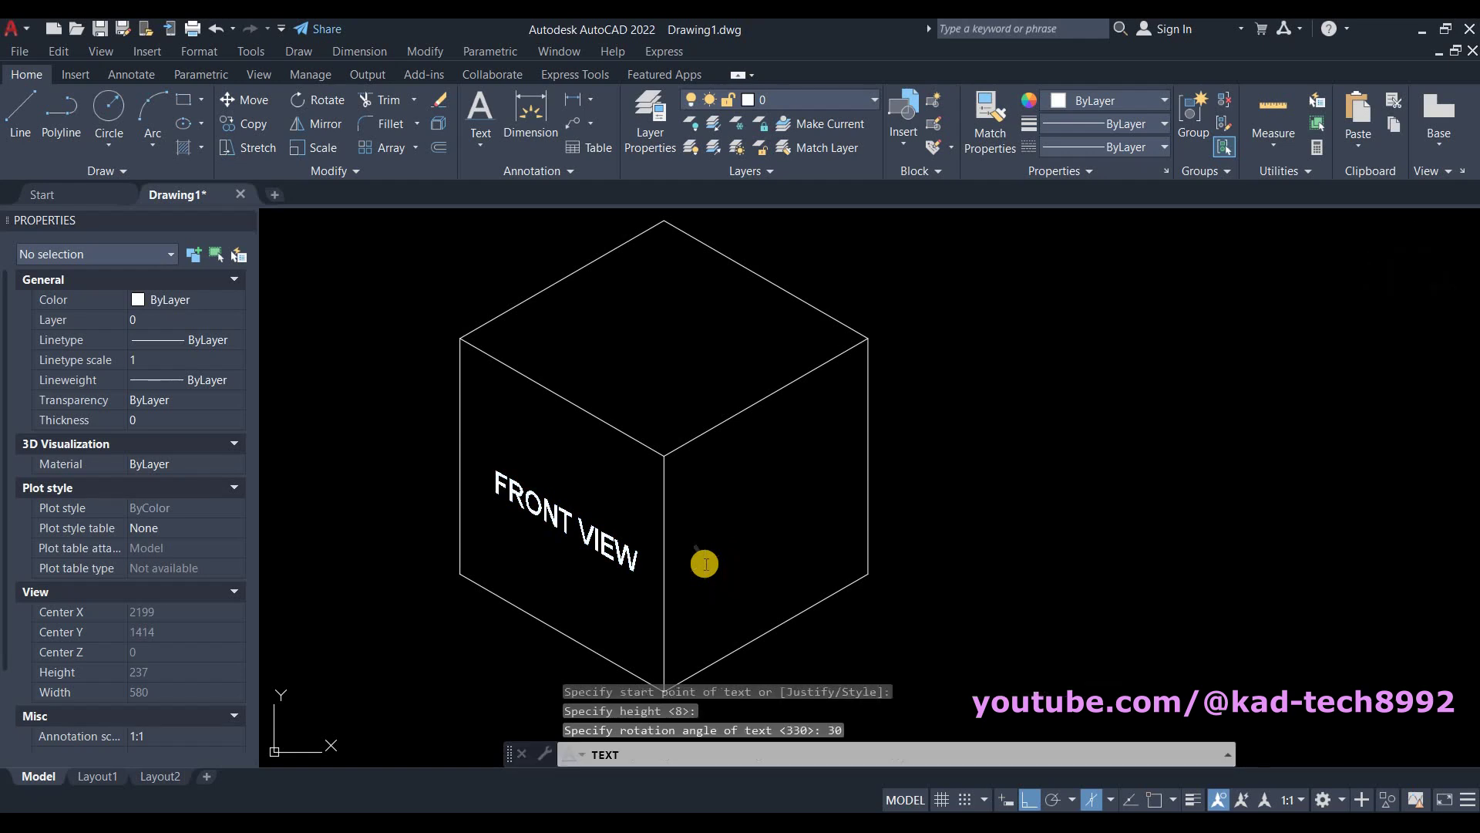
text(SIDE )
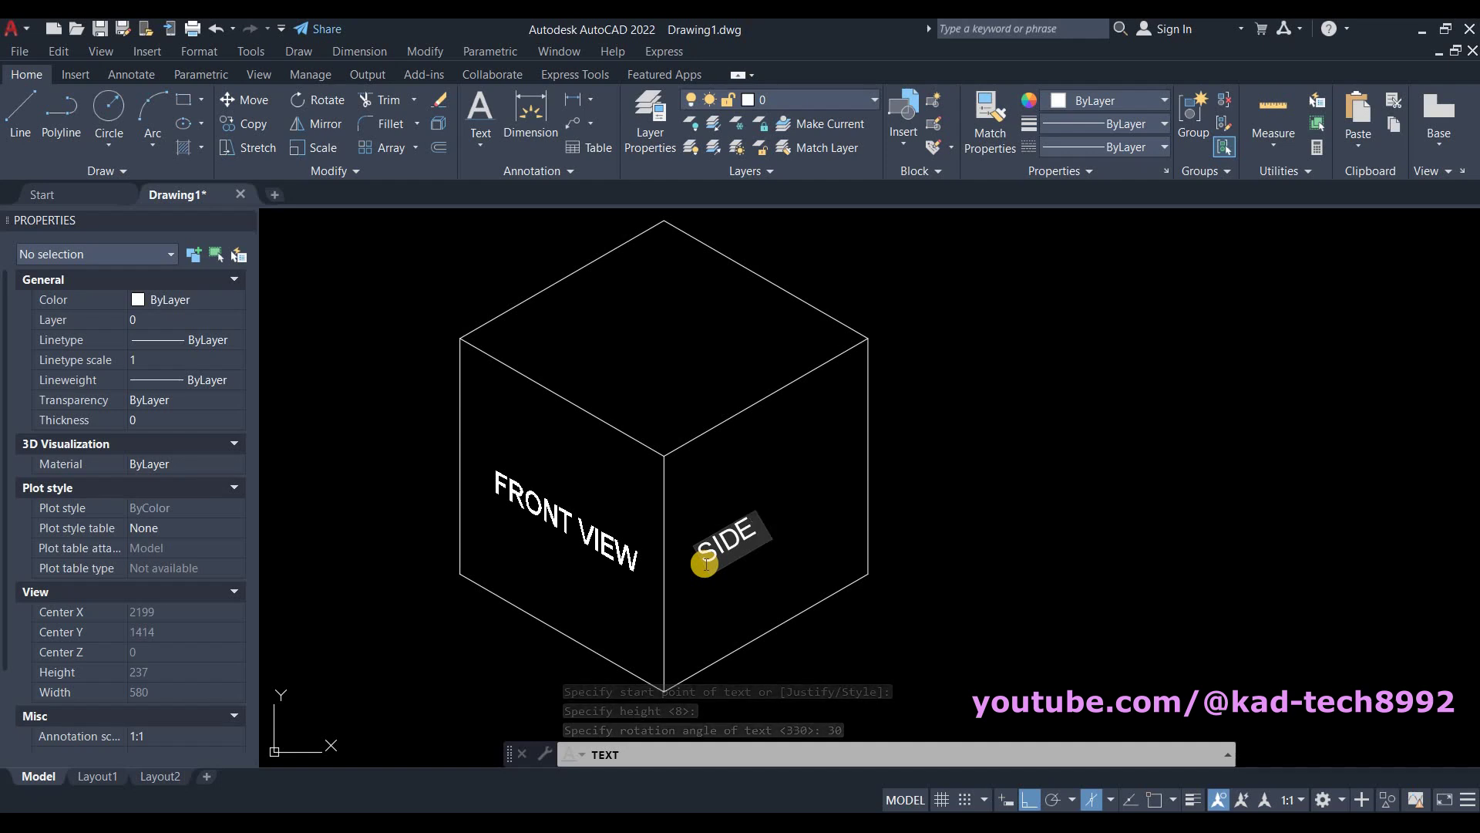
text(VIEW)
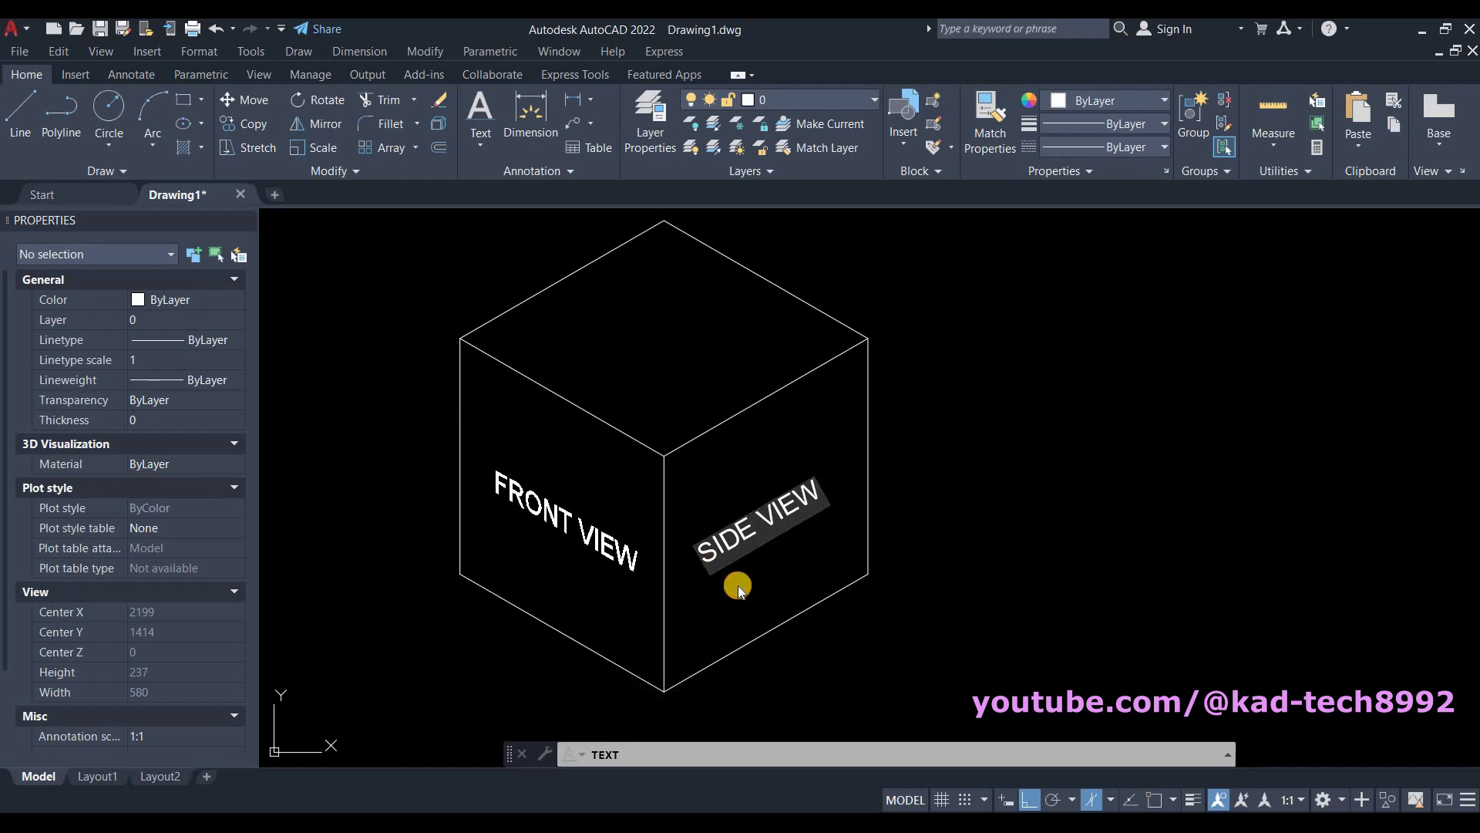
key(Return)
key(Return)
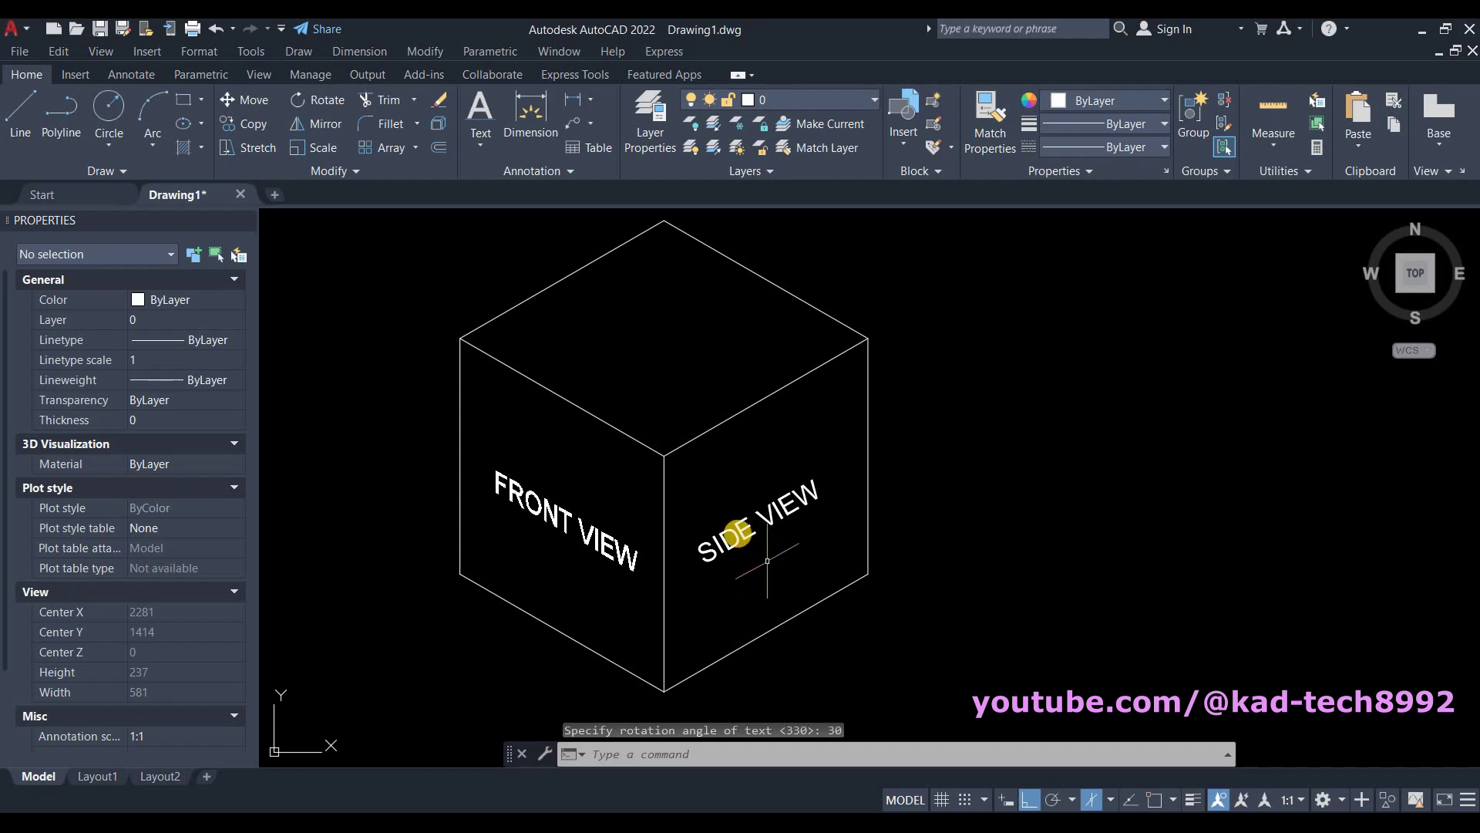
Set the SIDE VIEW text's obliquing angle to 30 in the Properties palette
click(732, 532)
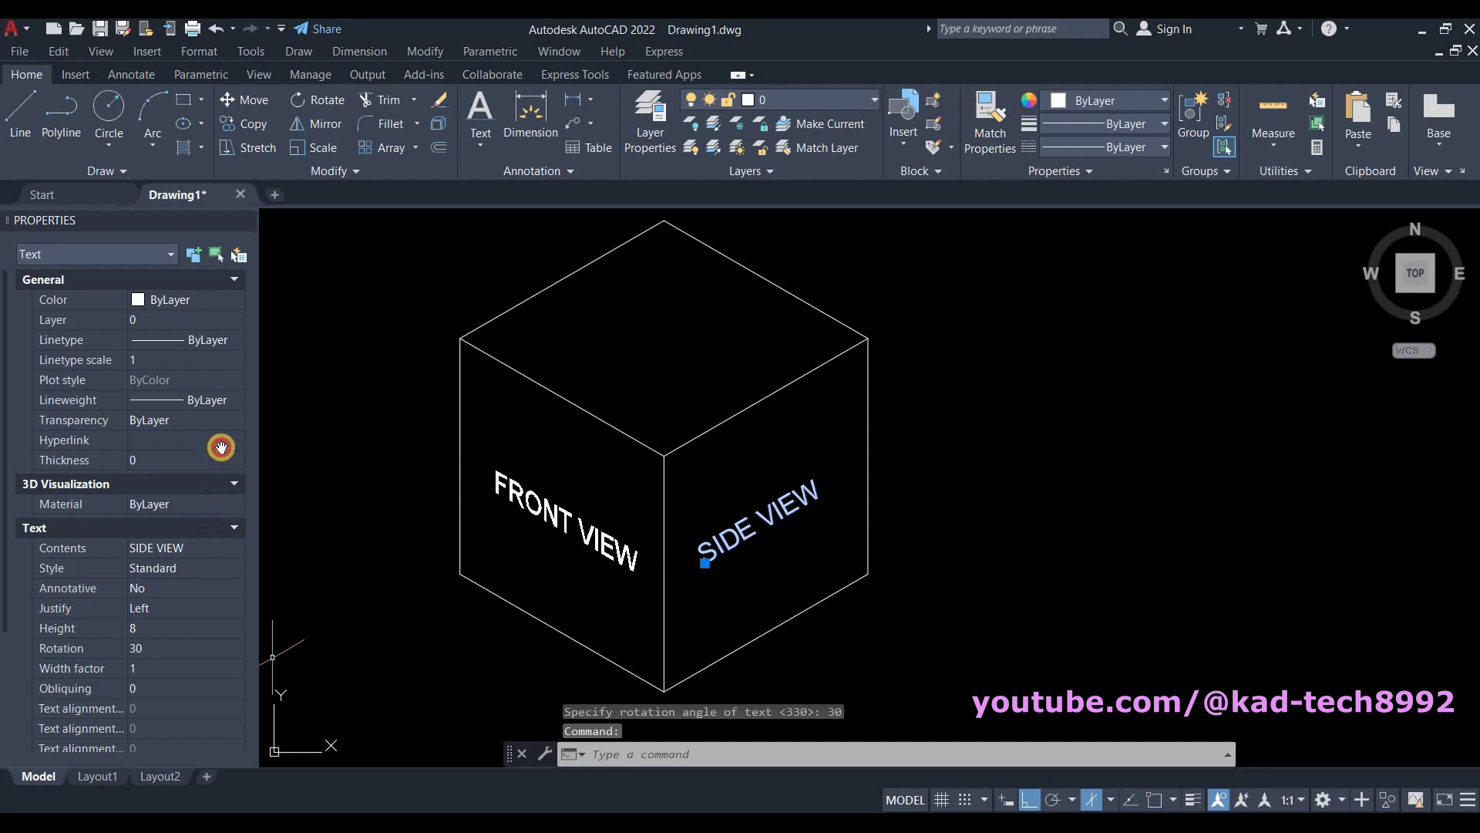
scroll(206, 386, down, 5)
scroll(176, 401, down, 1)
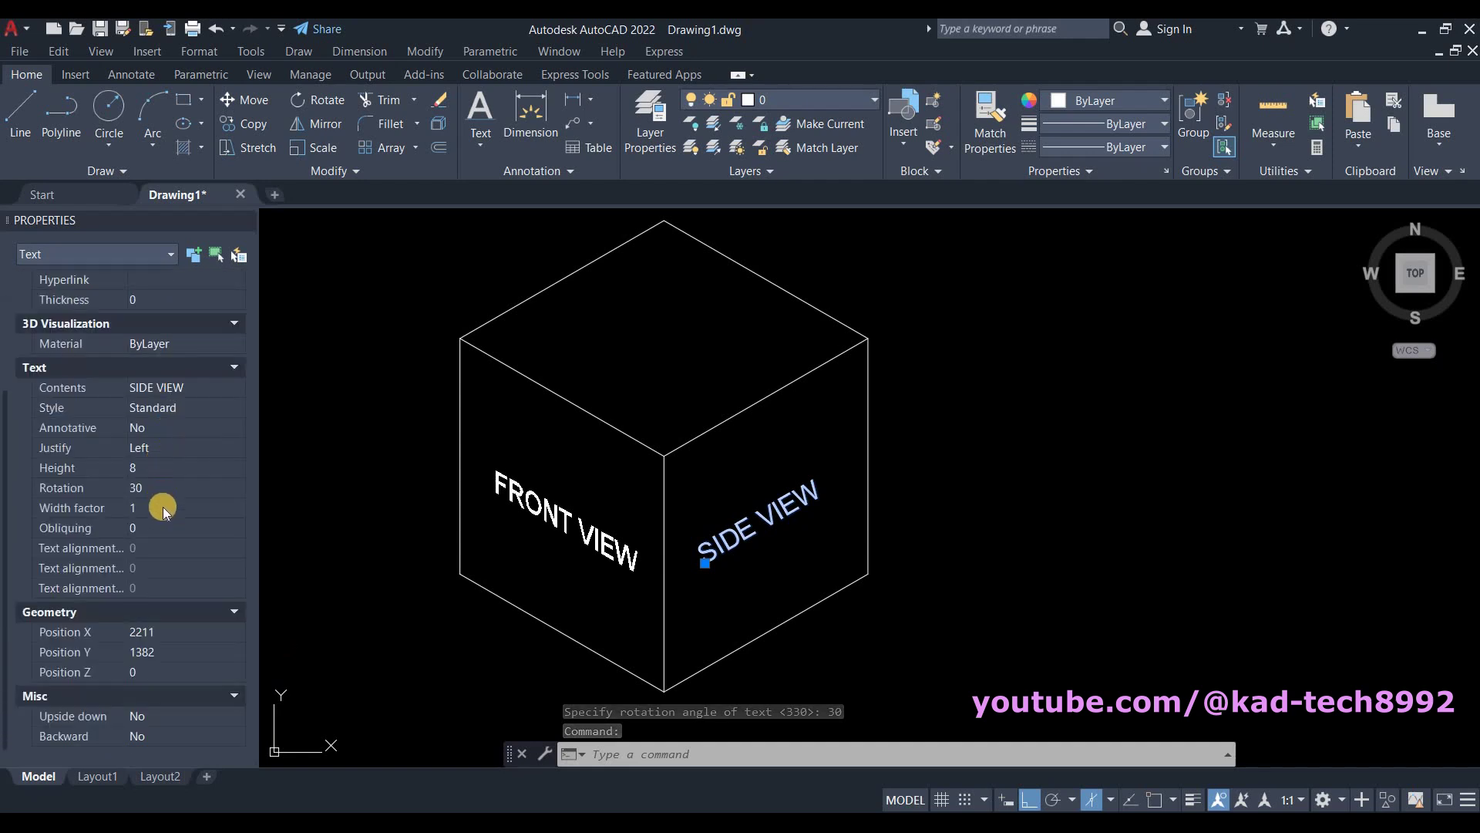
click(160, 531)
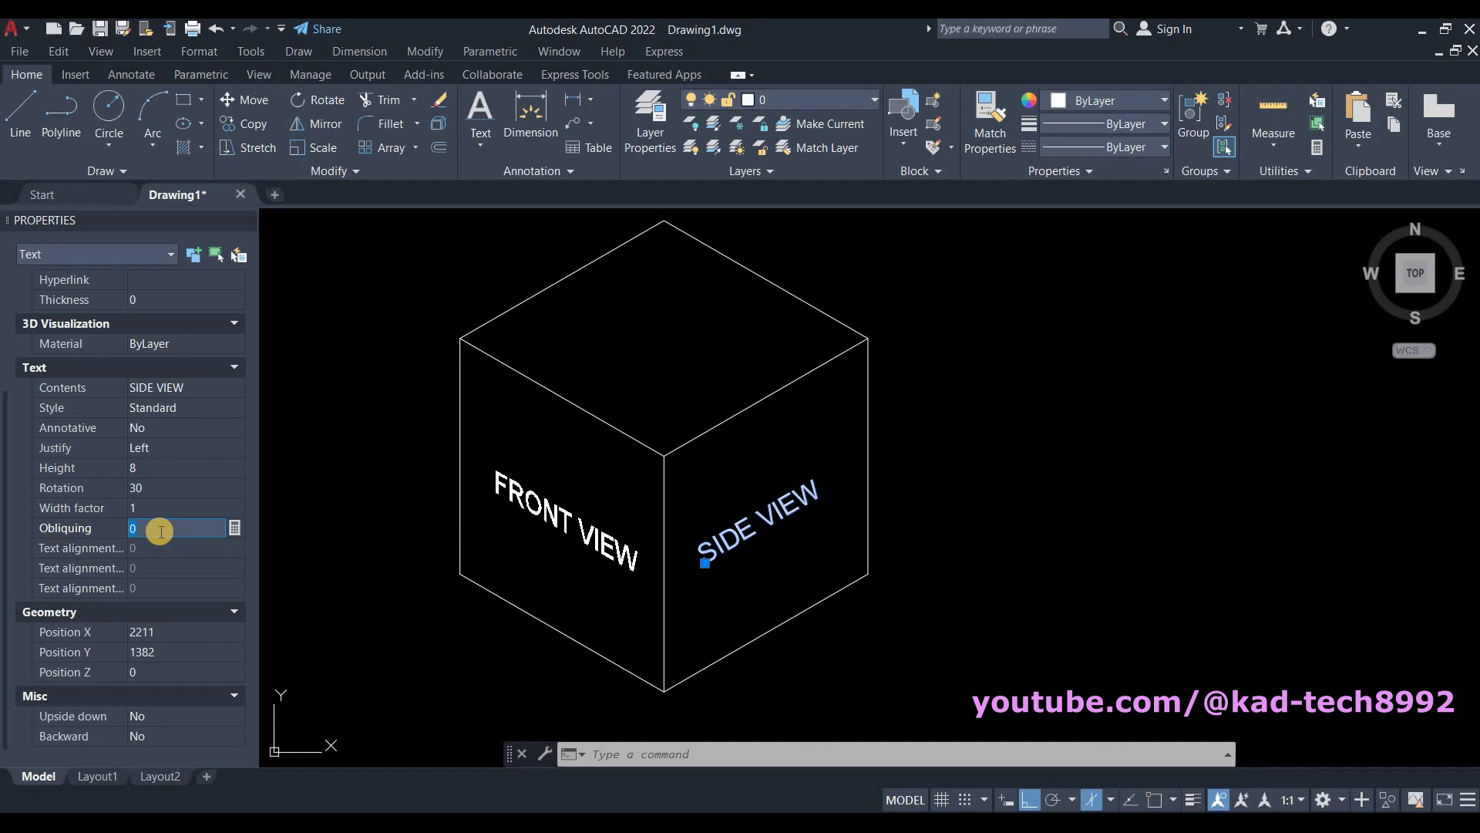
key(Return)
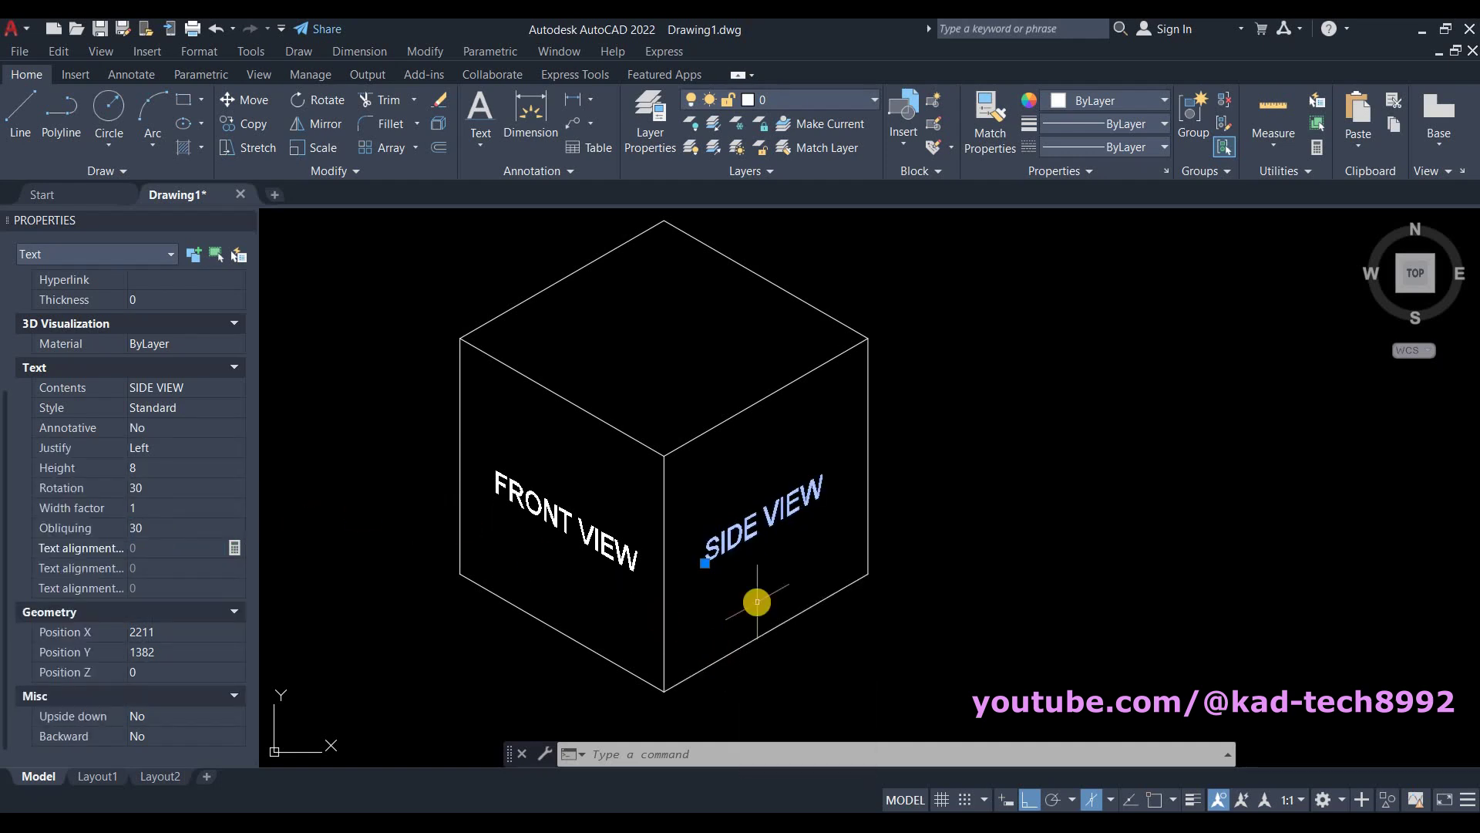
key(Escape)
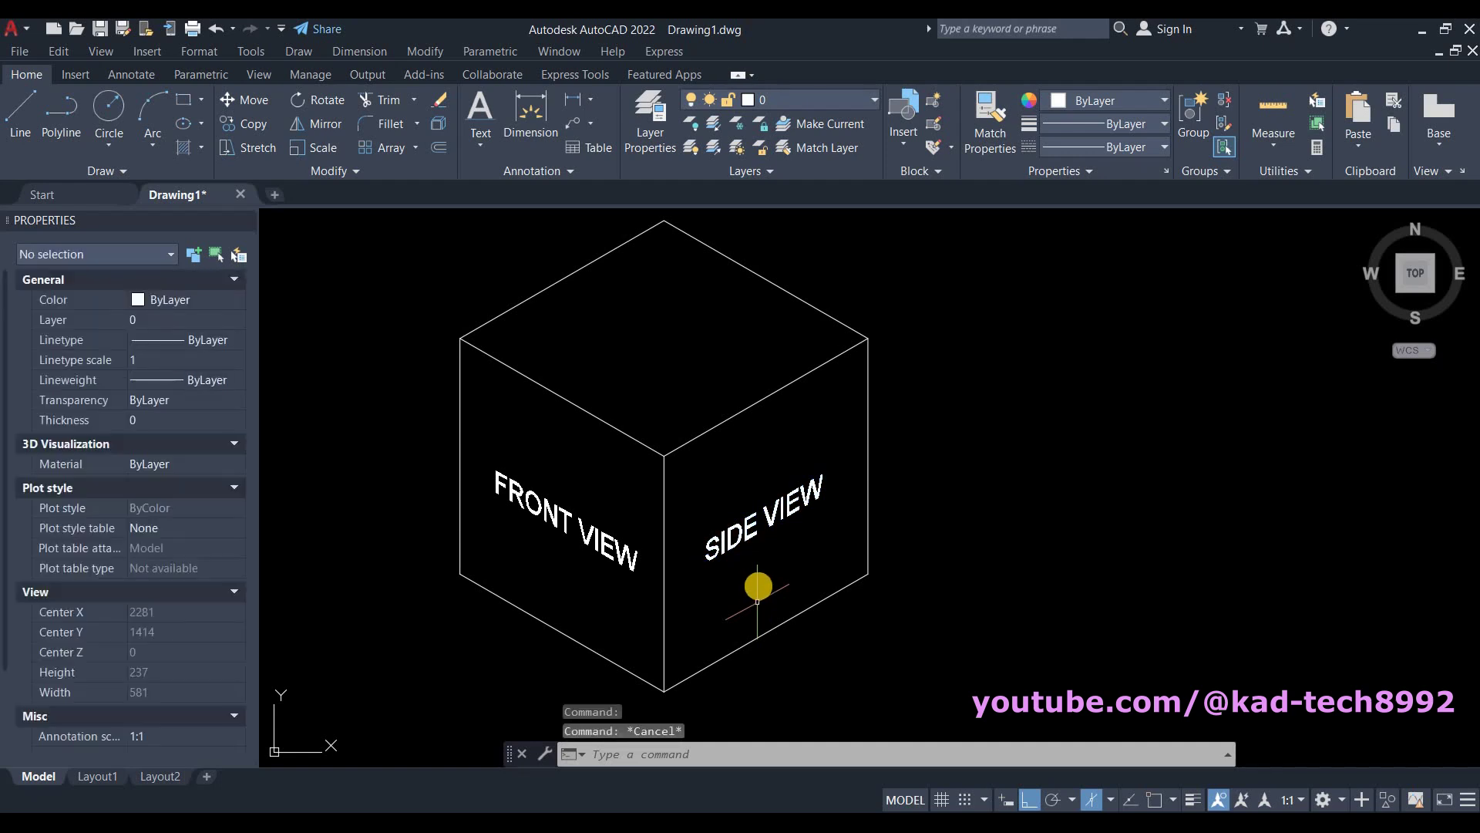
middle_drag(759, 585, 826, 649)
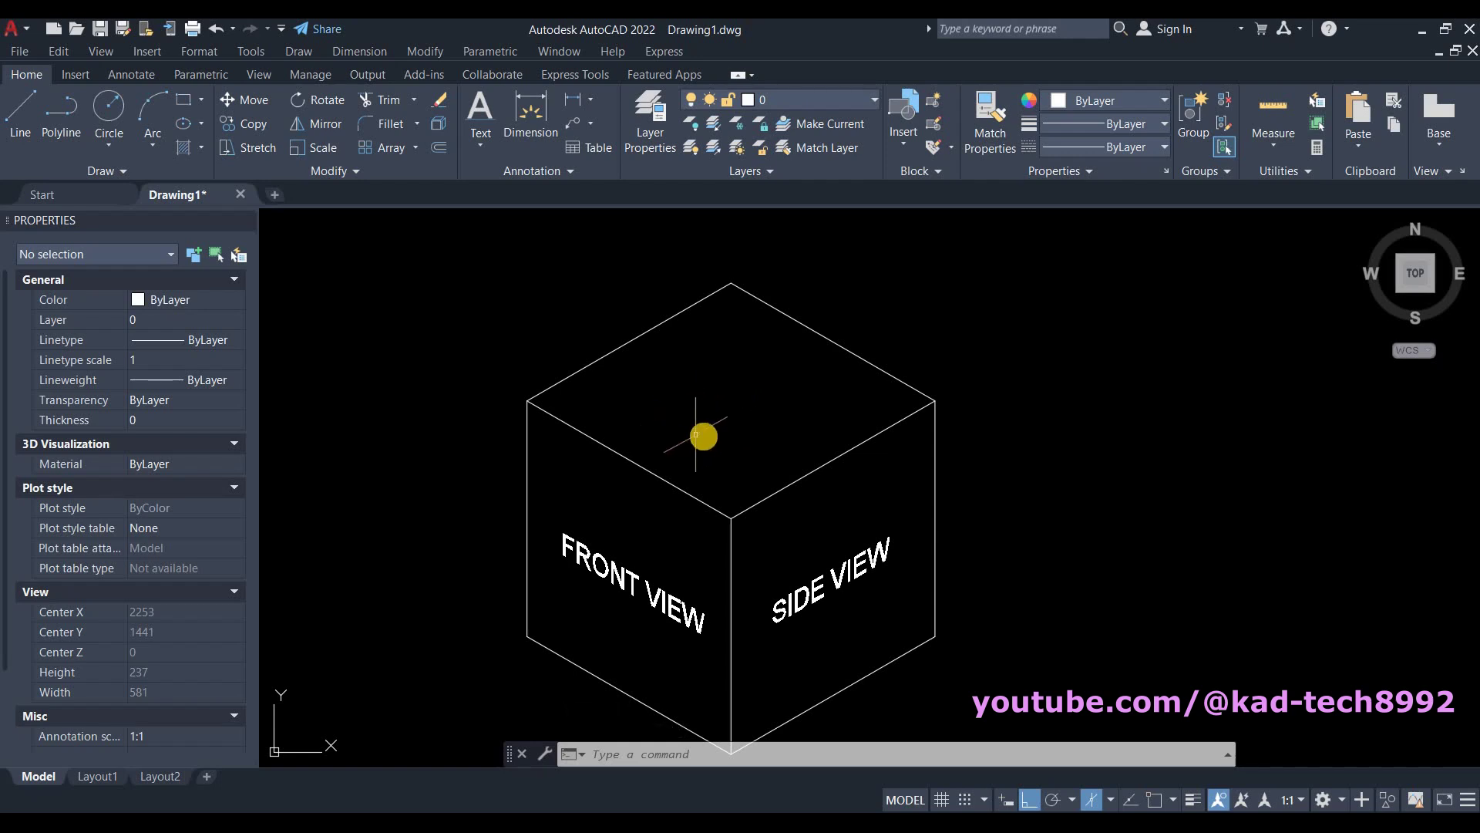
On the top isoplane, add 'TOP VIEW' single-line text on the top face, height 8, rotation -30°
click(486, 151)
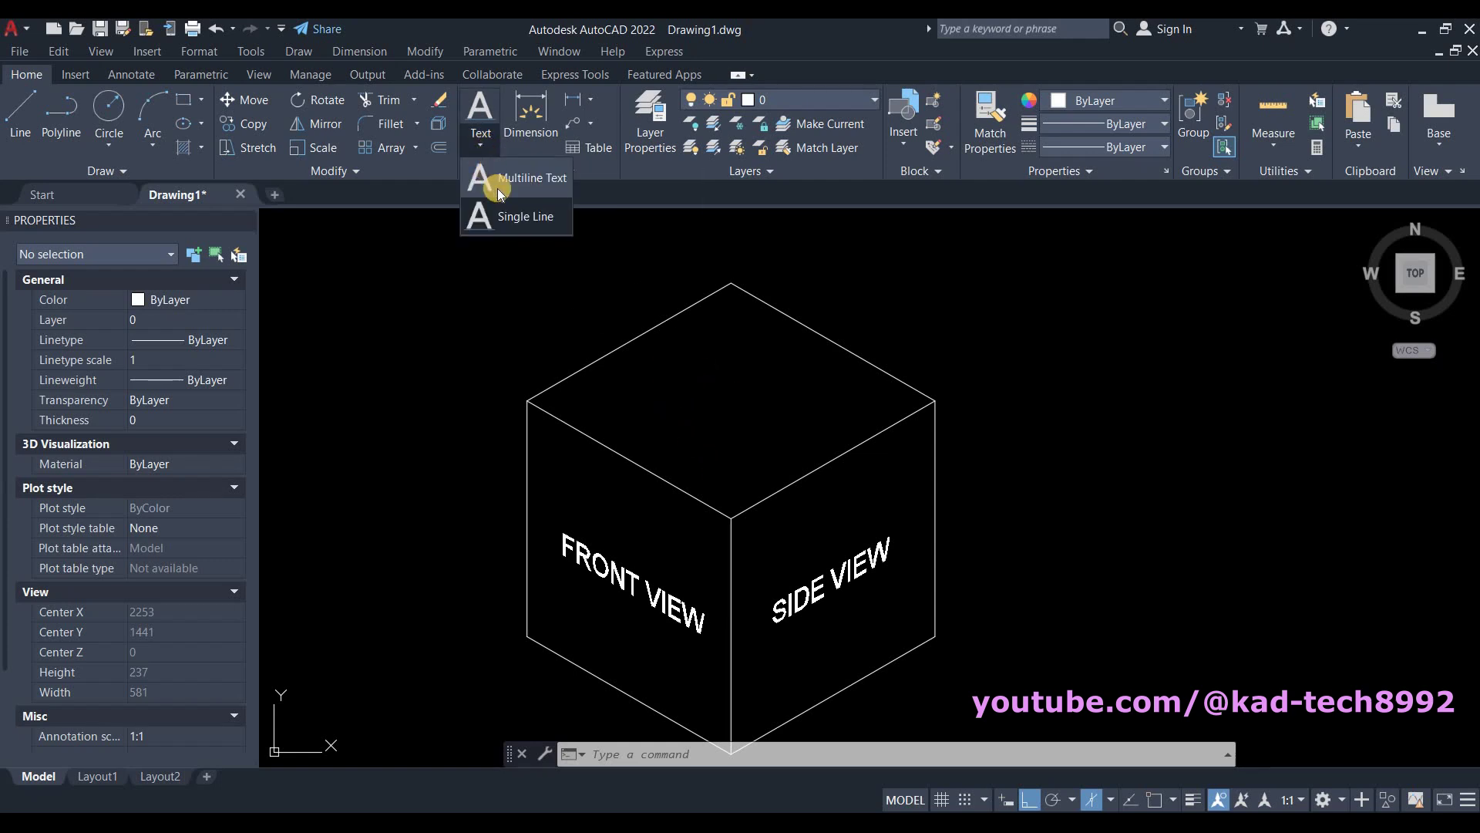
click(518, 220)
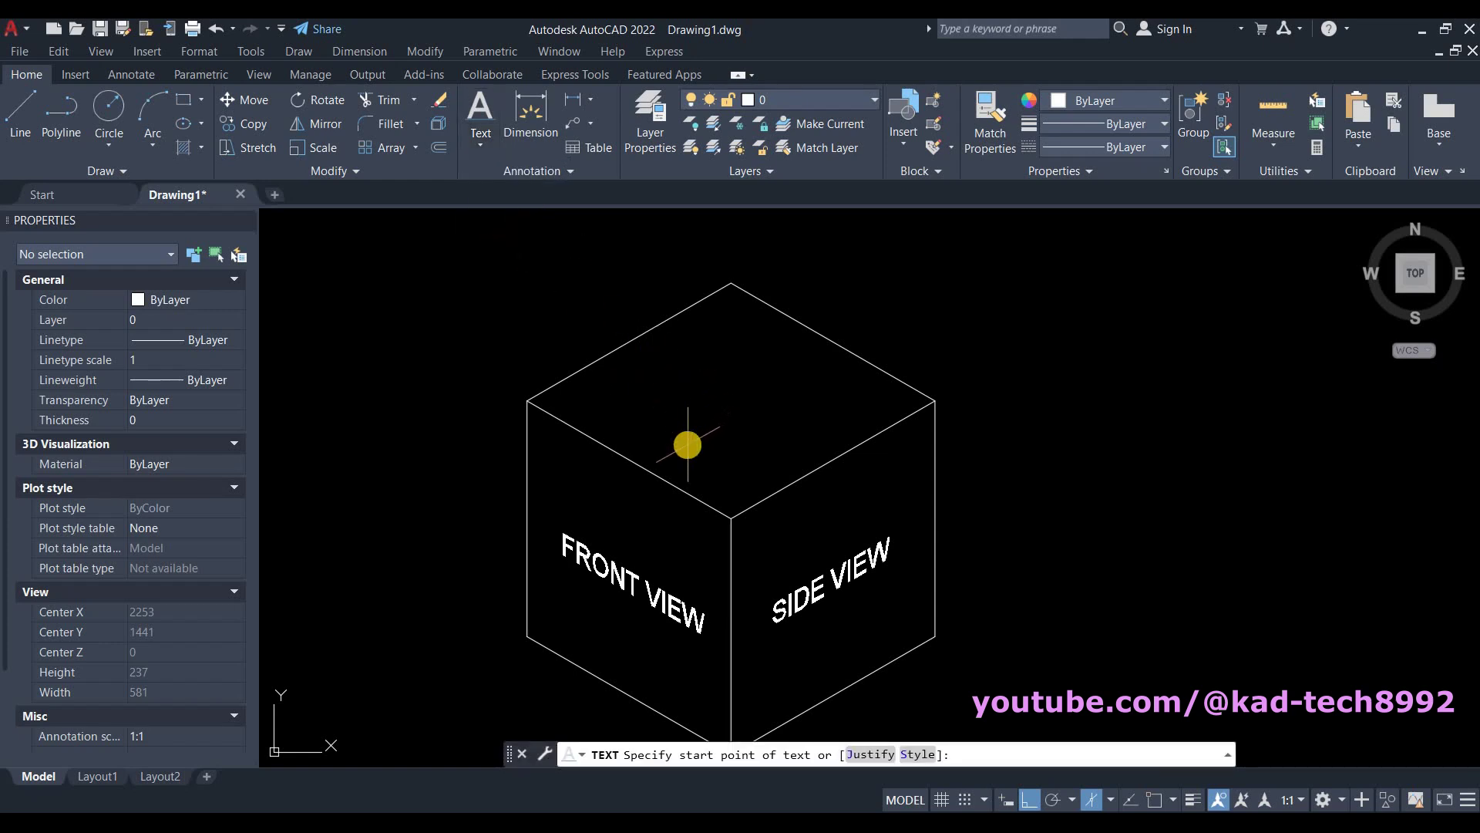
key(F5)
key(F5)
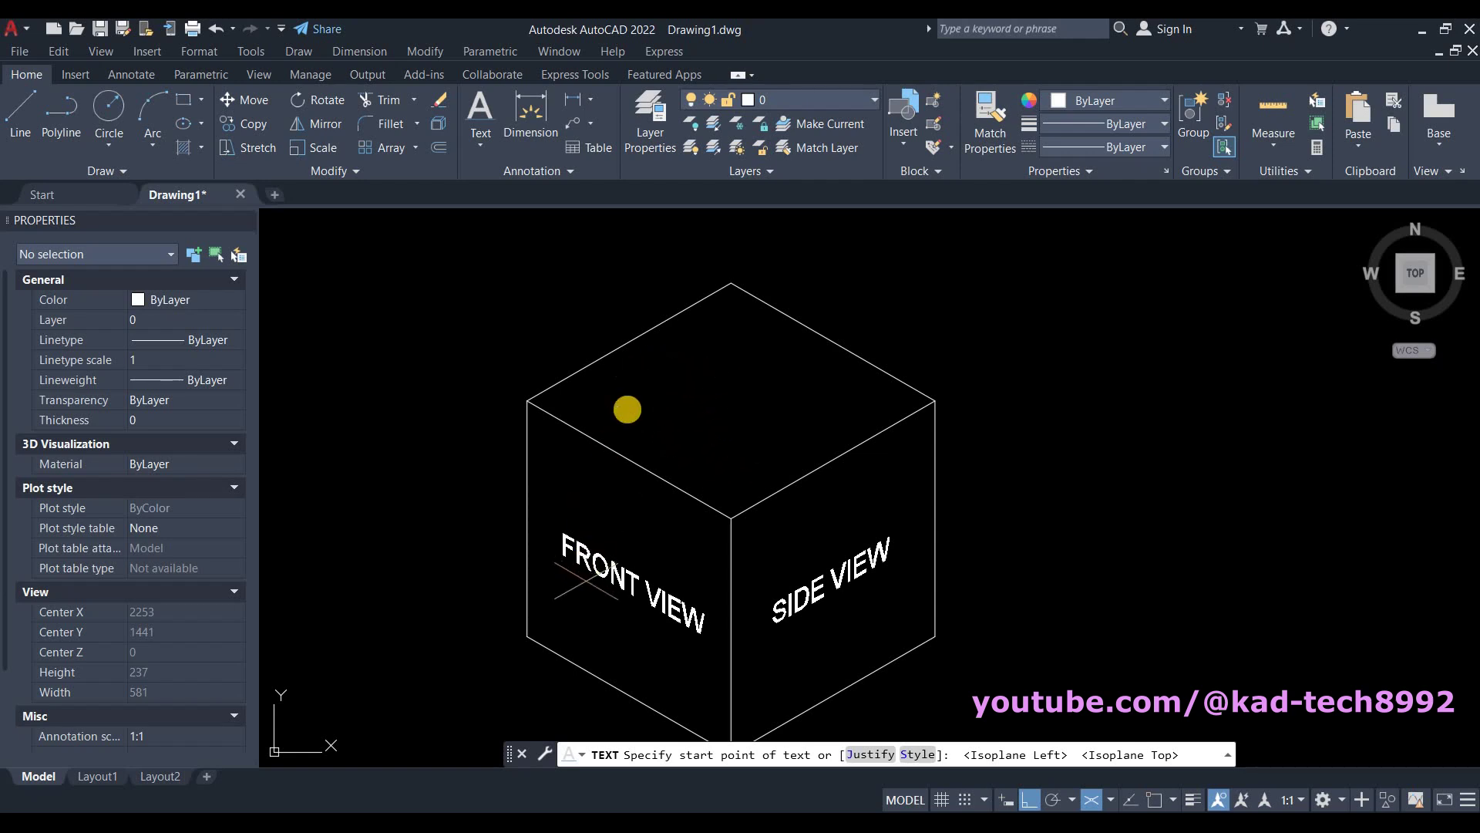
click(633, 373)
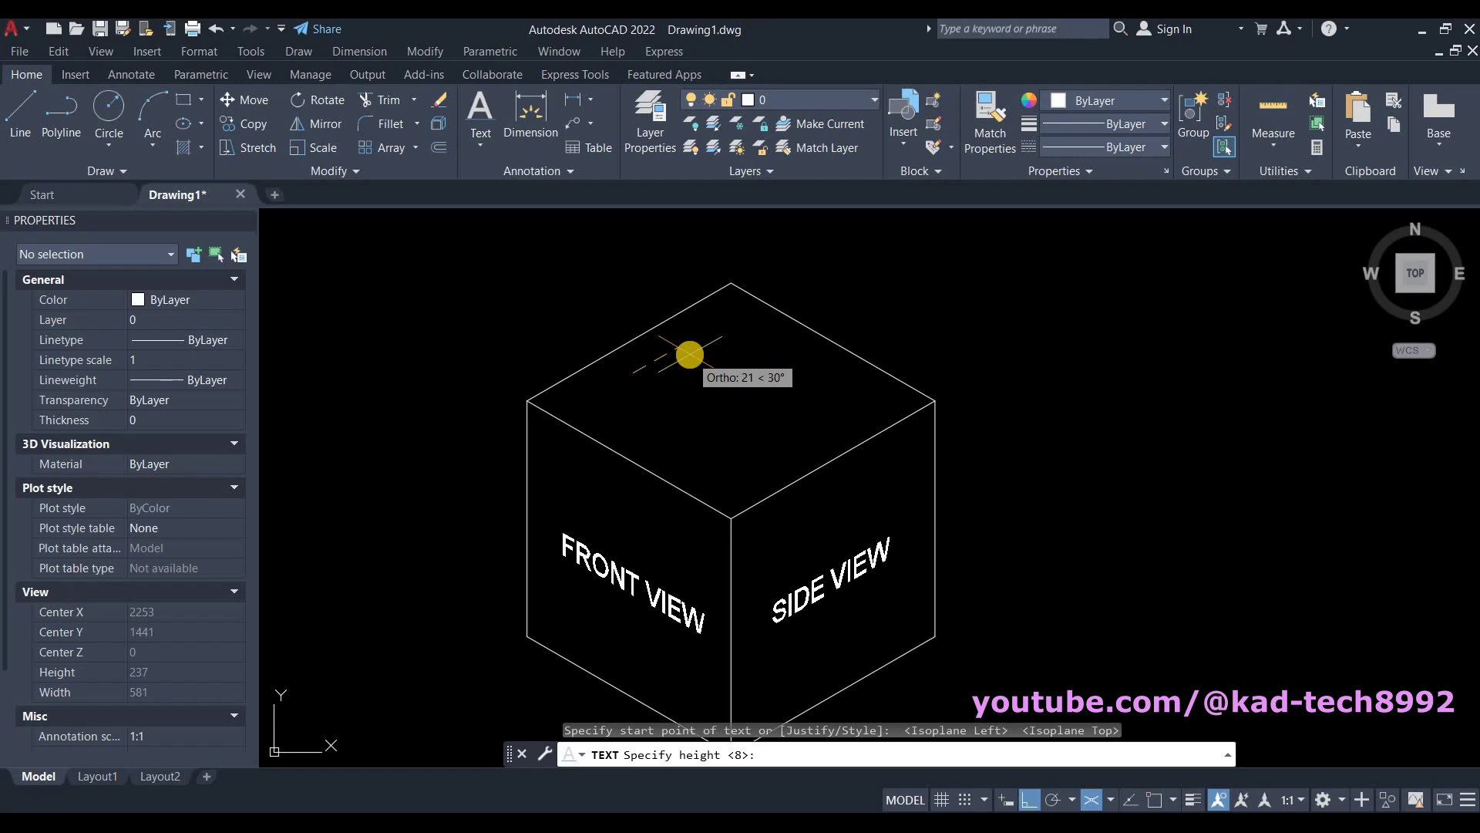
key(Return)
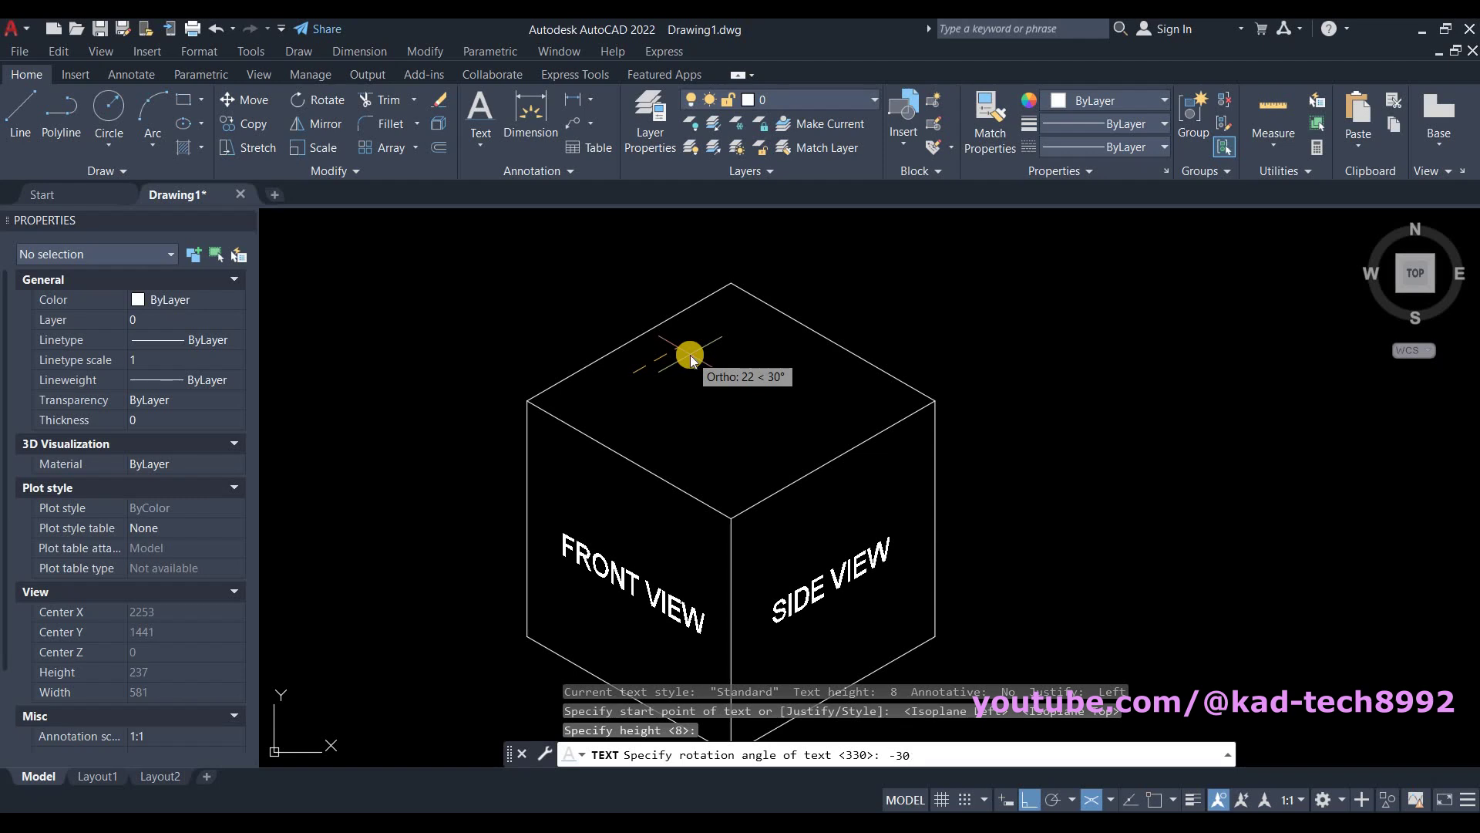
key(Return)
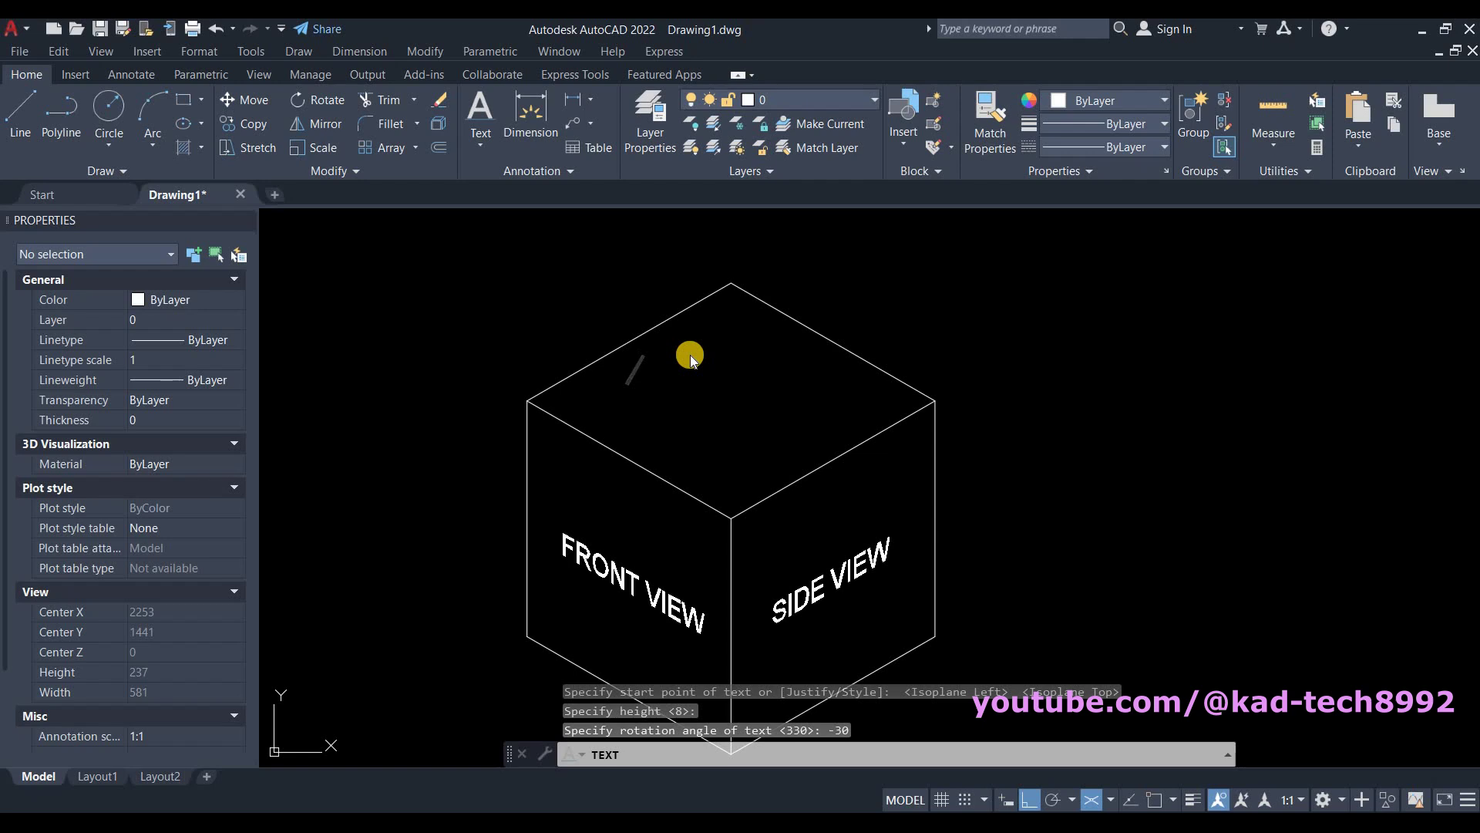
text(TOP VI)
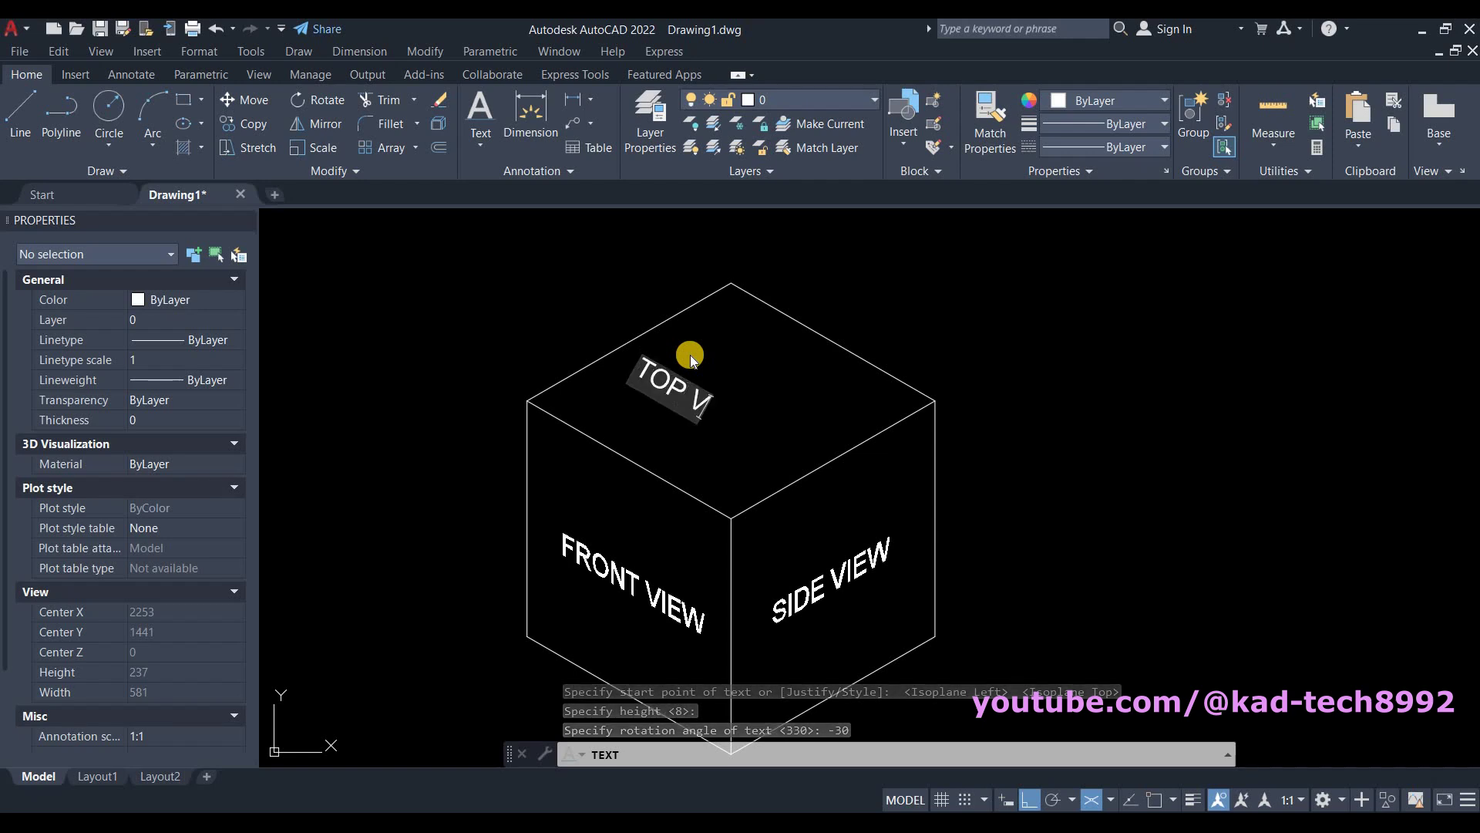
text(EW)
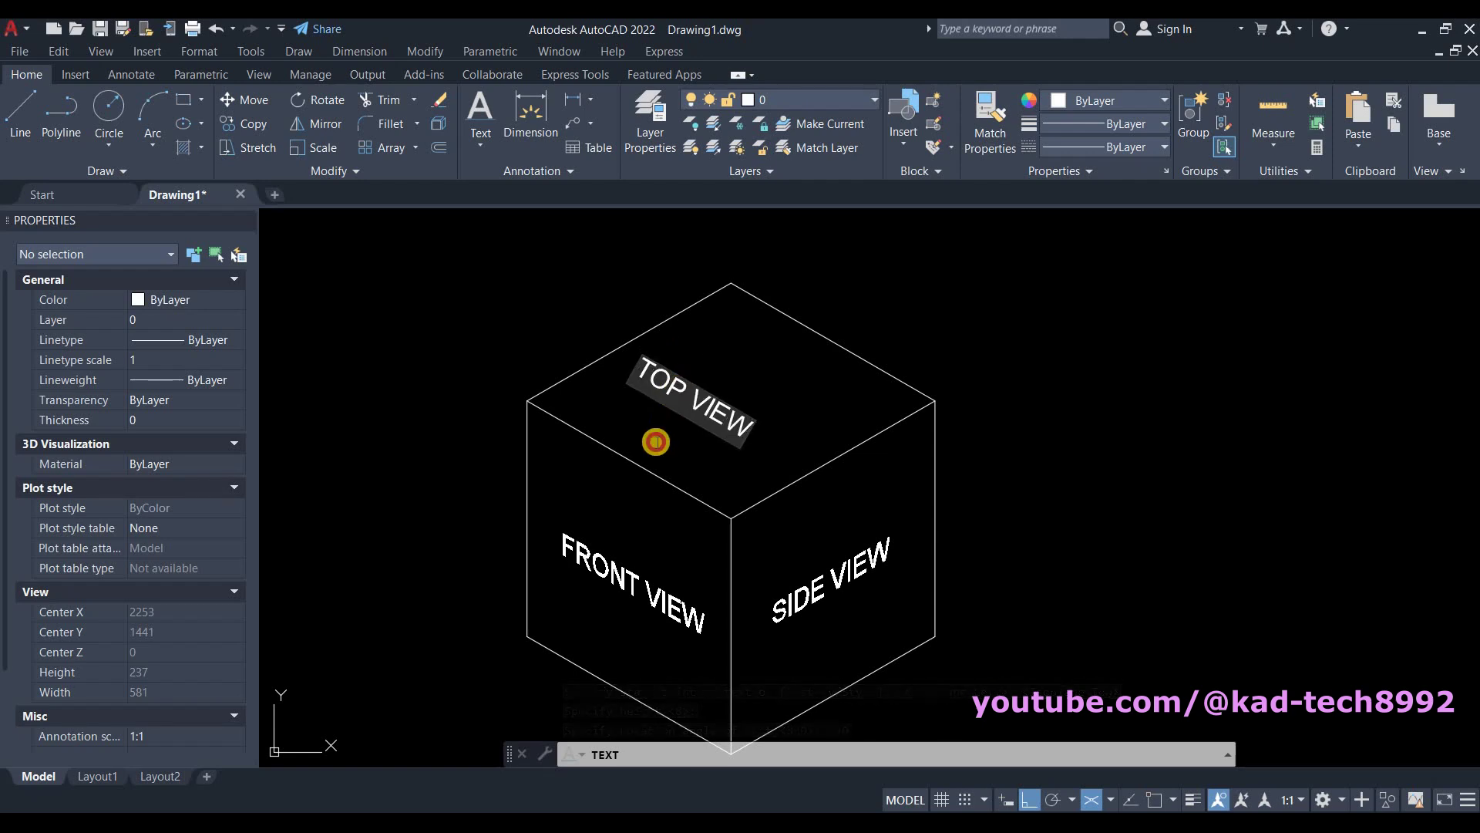
key(Return)
key(Return)
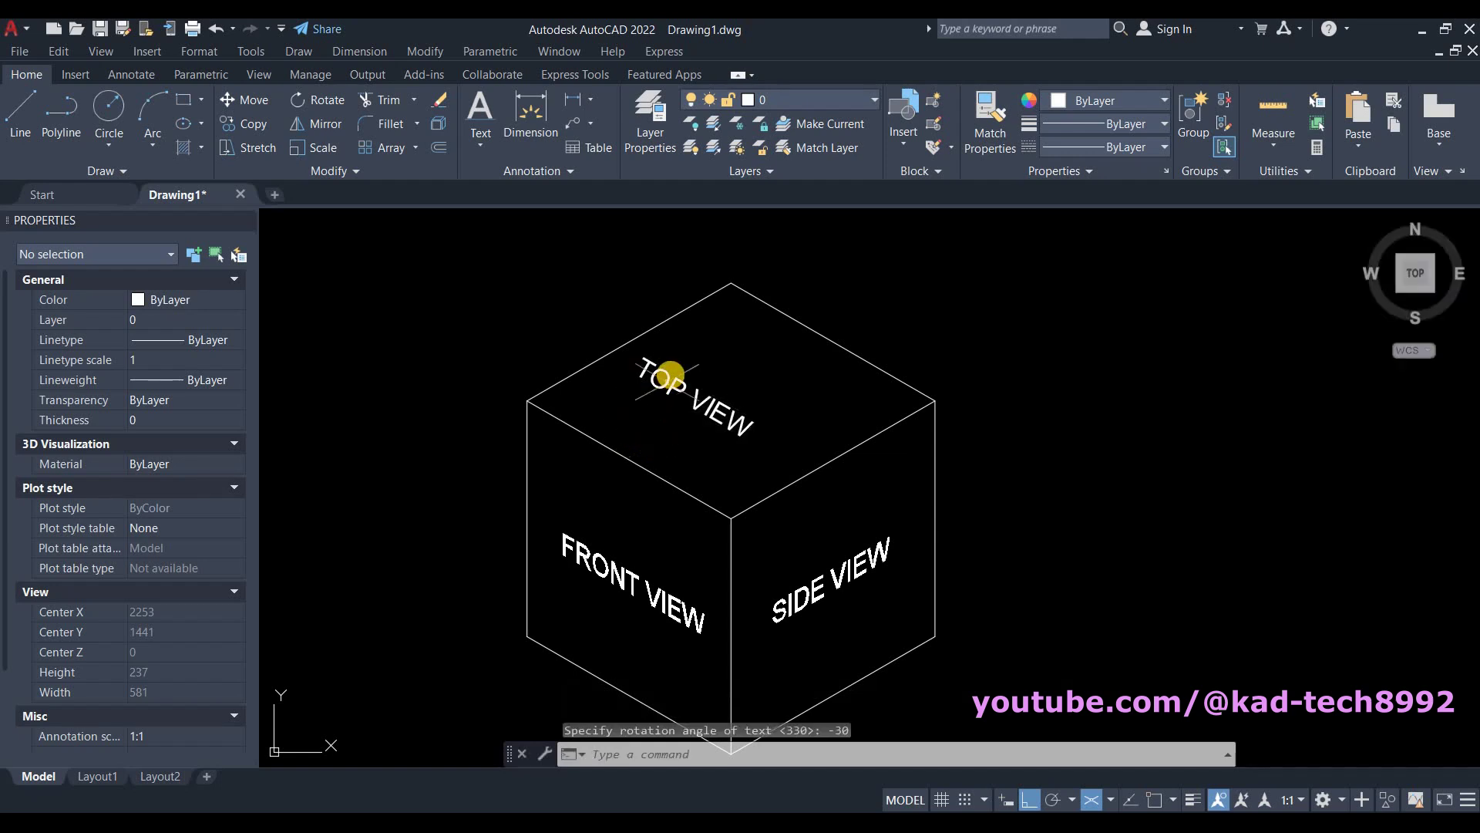
Set the TOP VIEW label's obliquing angle to 30 in Properties, re-entering the value after a misfire
click(671, 376)
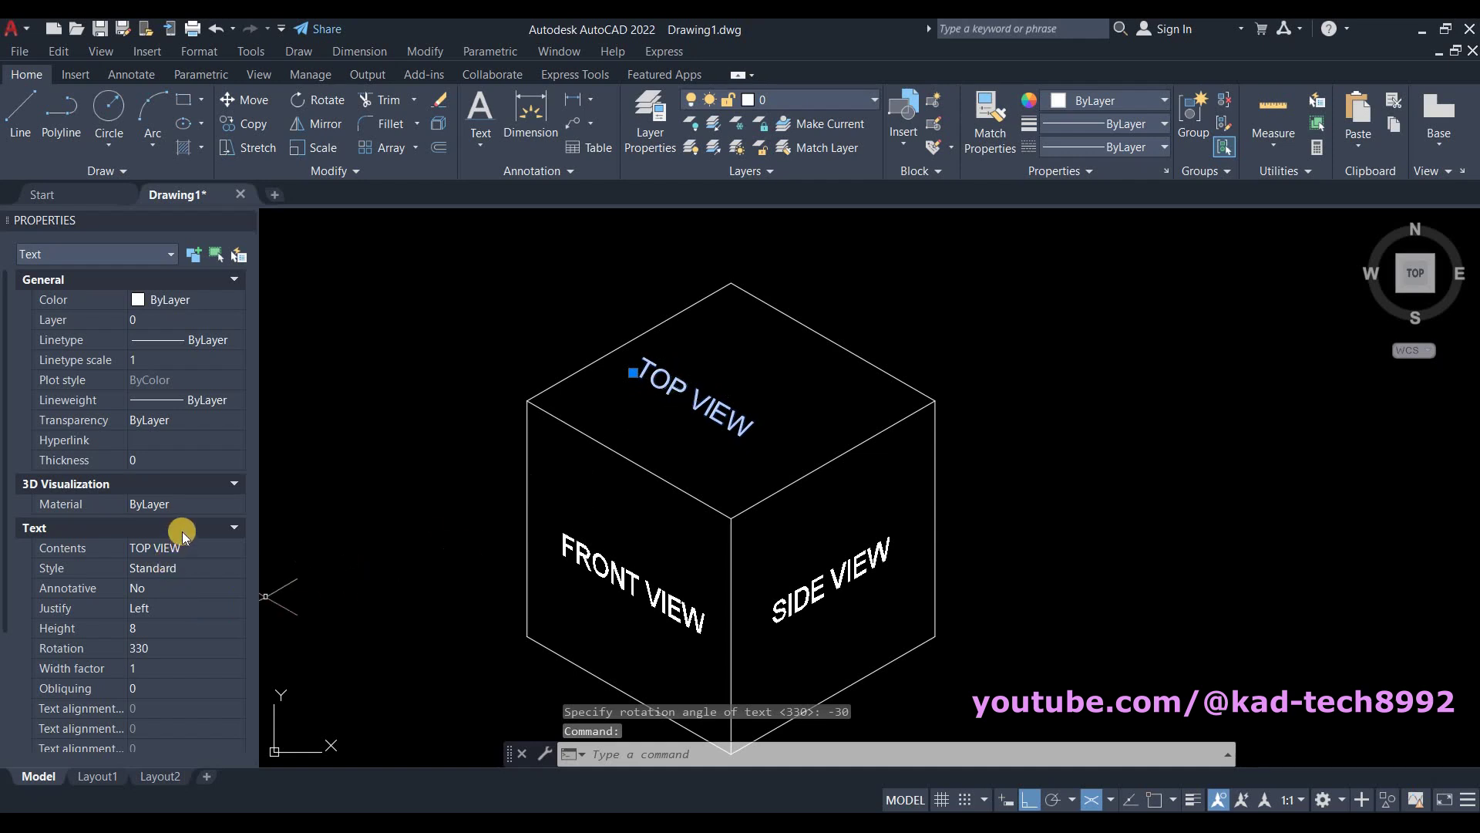
scroll(202, 416, down, 3)
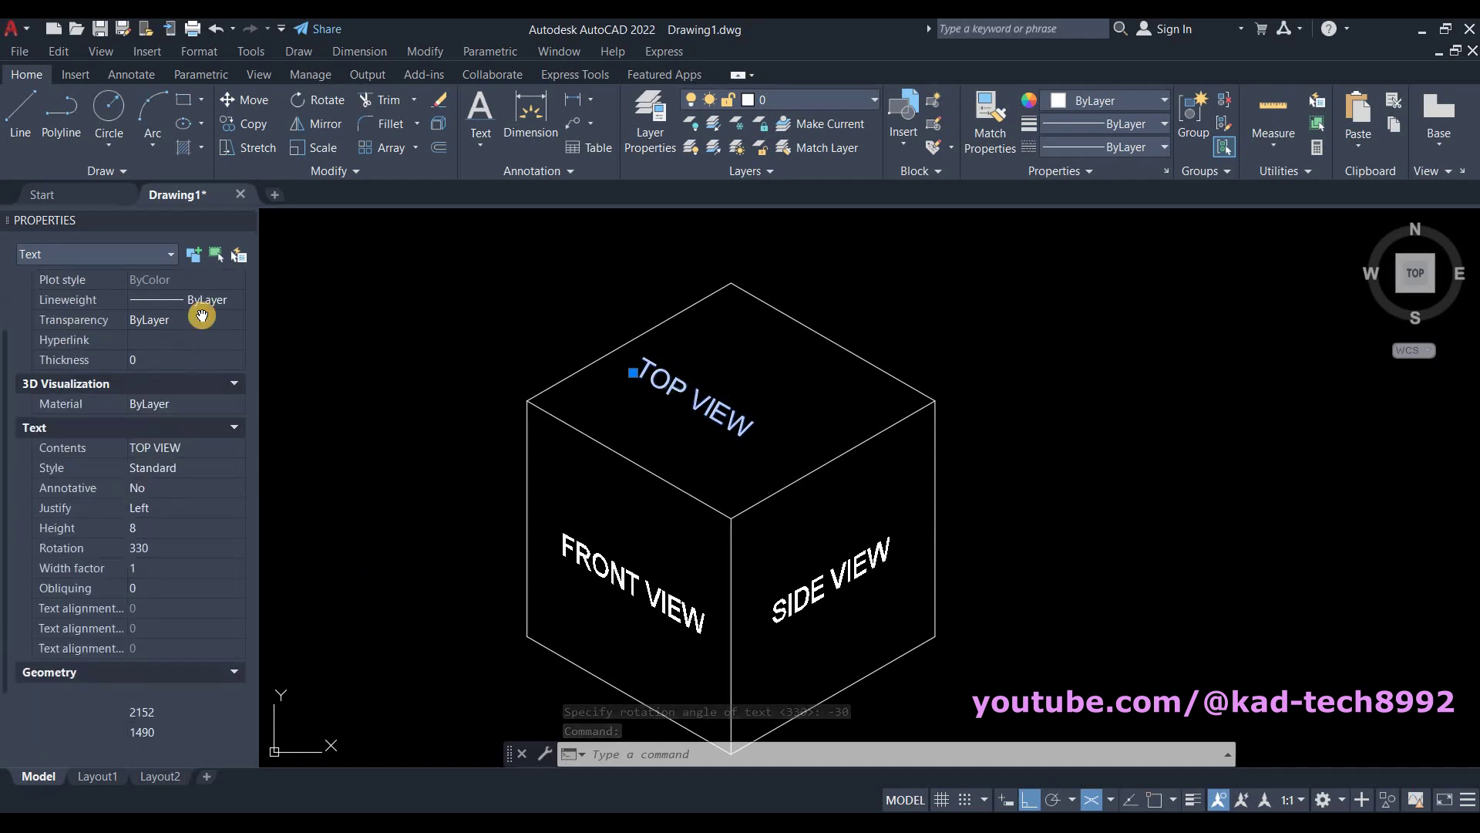
scroll(201, 339, down, 2)
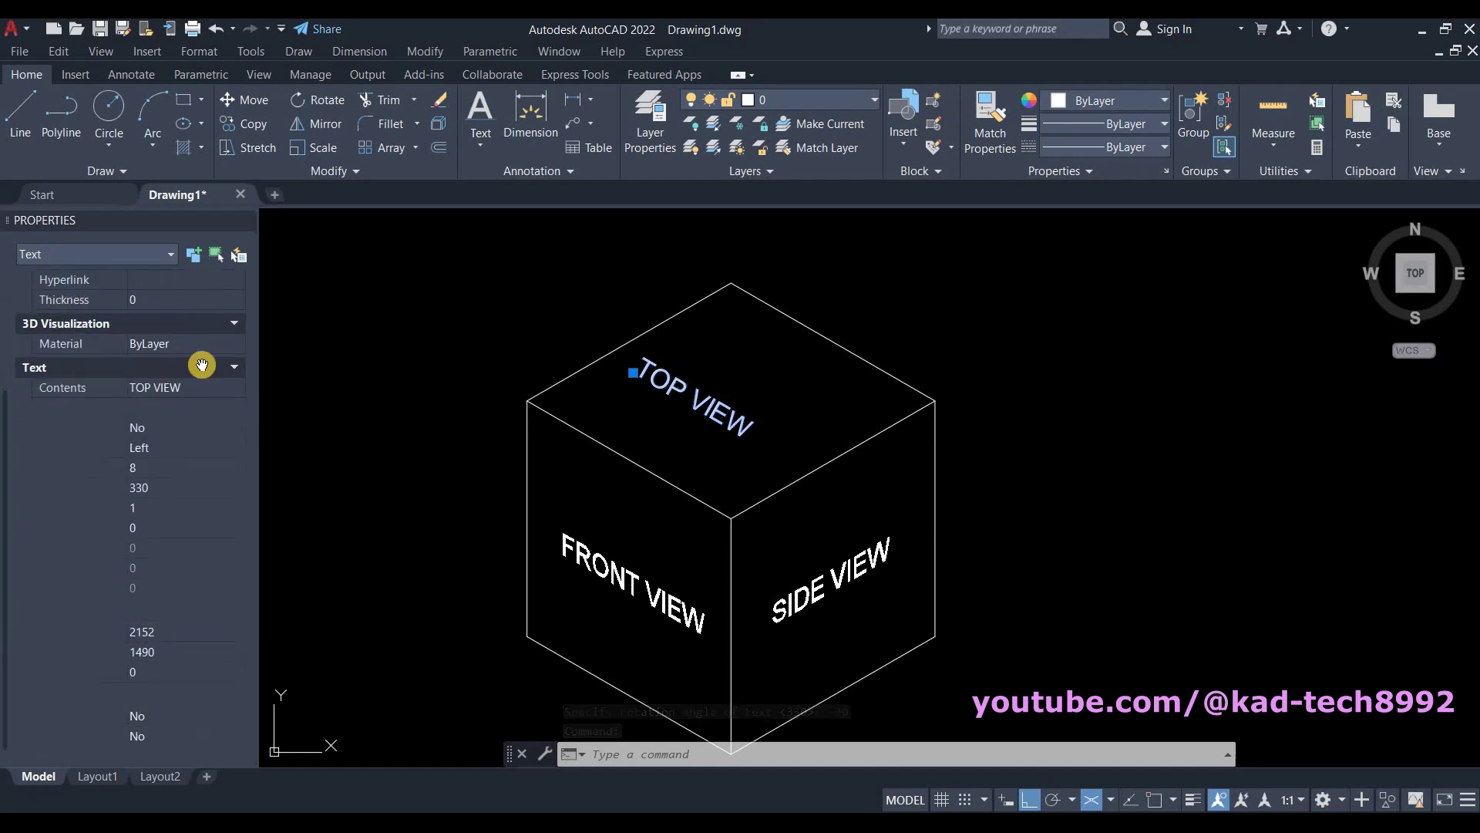
click(154, 525)
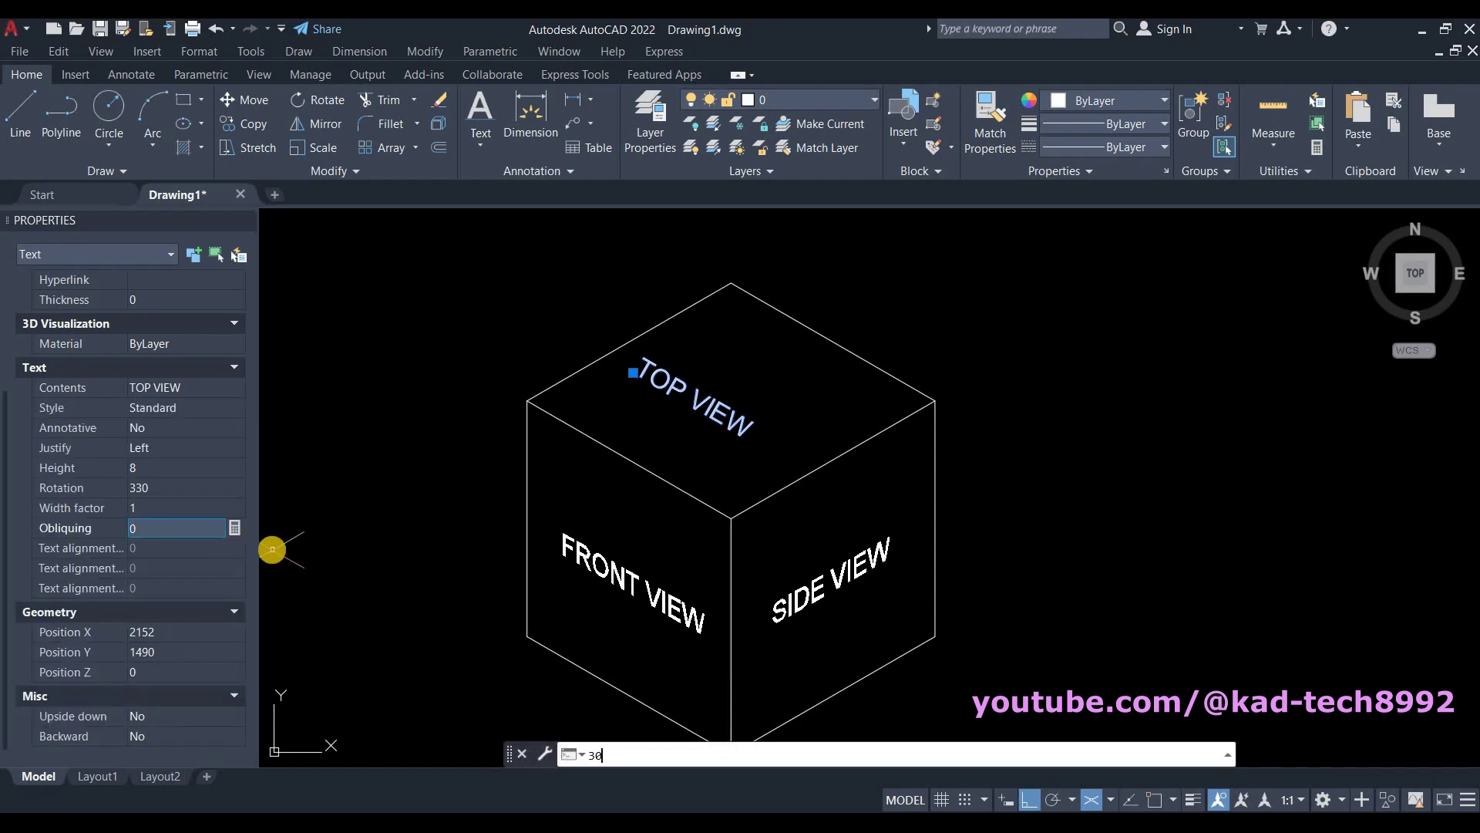
text(30)
key(Return)
click(138, 529)
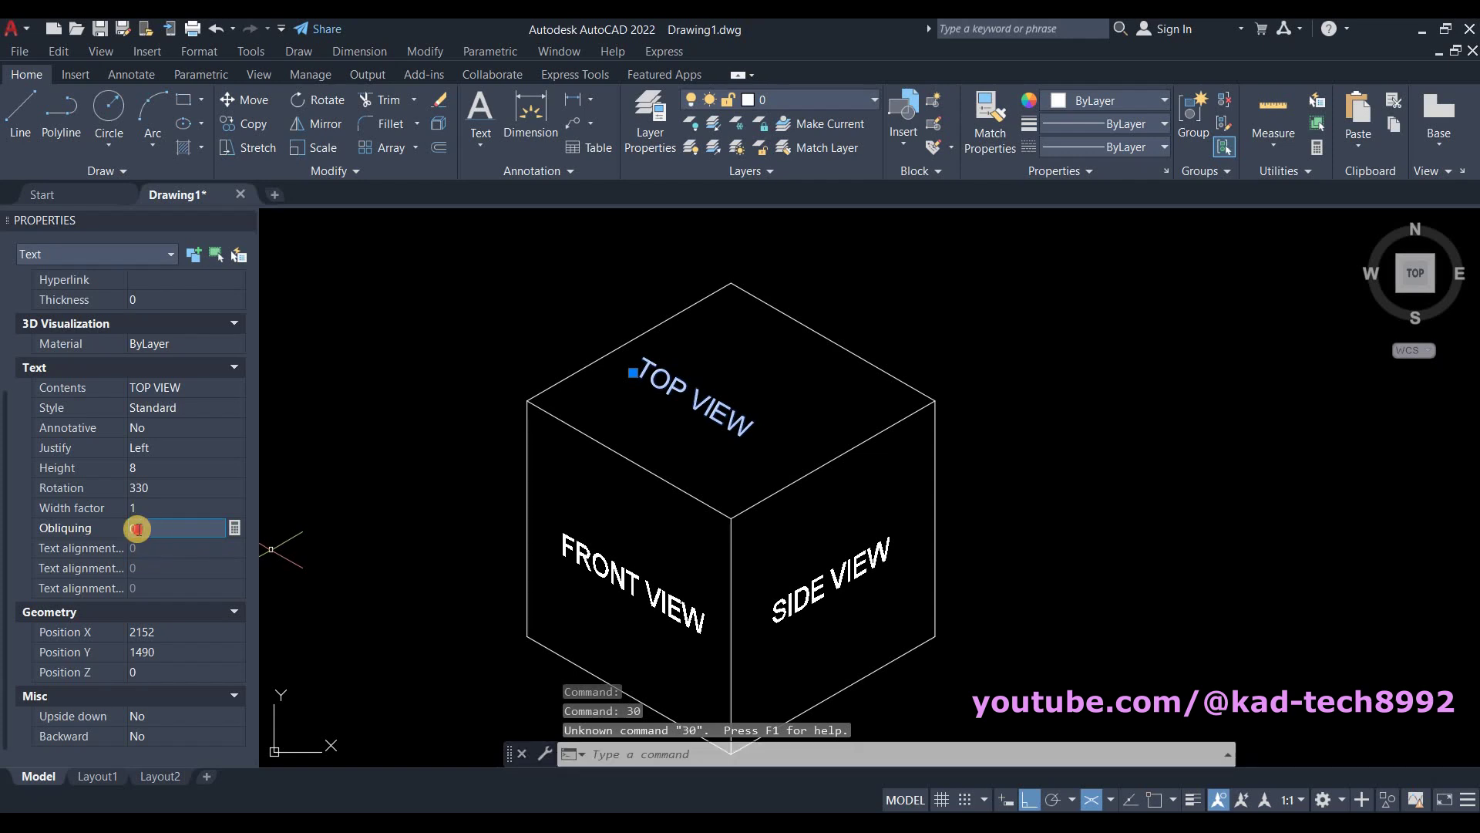
click(123, 527)
text(30)
key(Return)
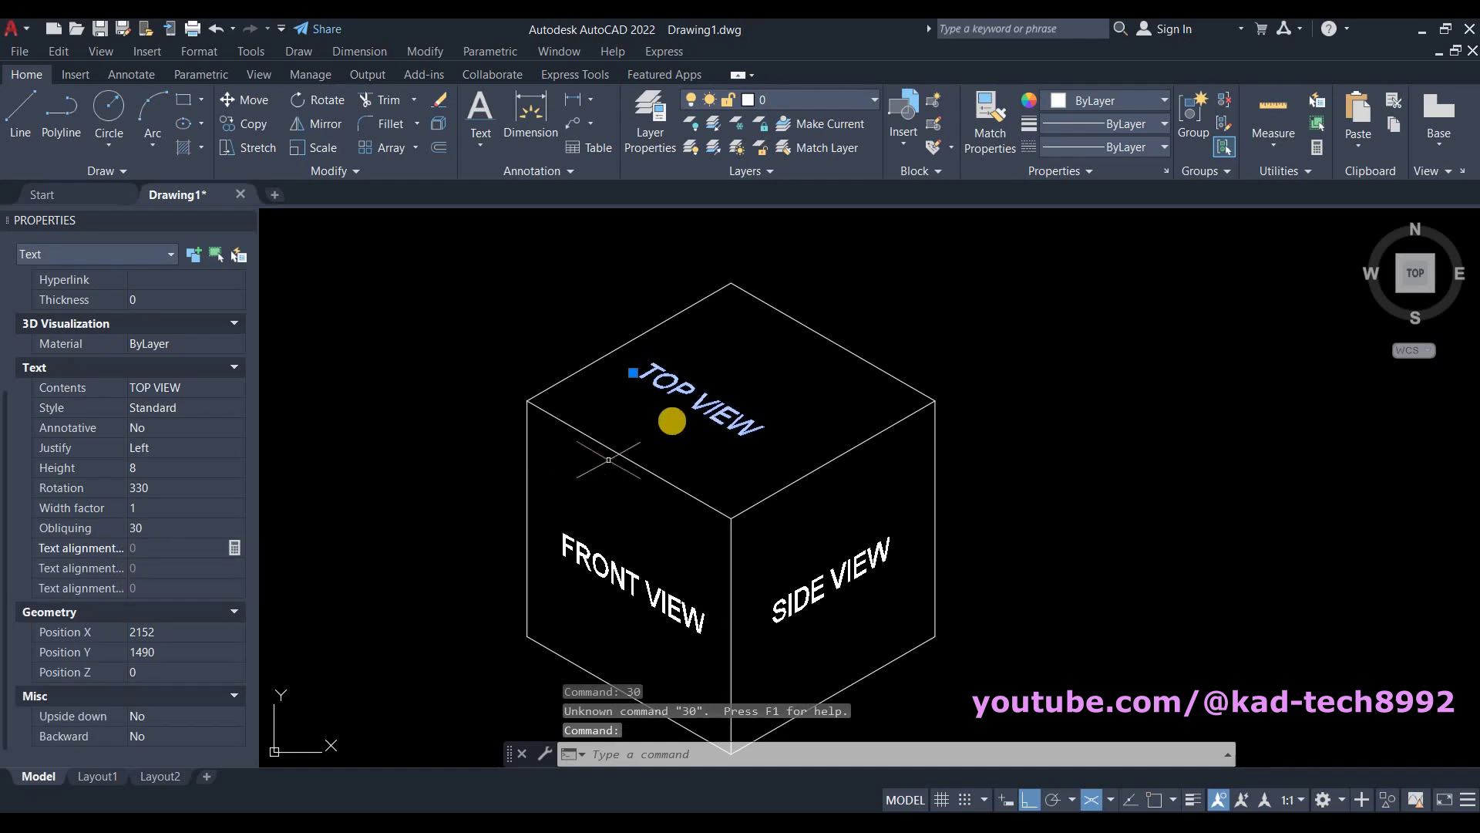
click(634, 374)
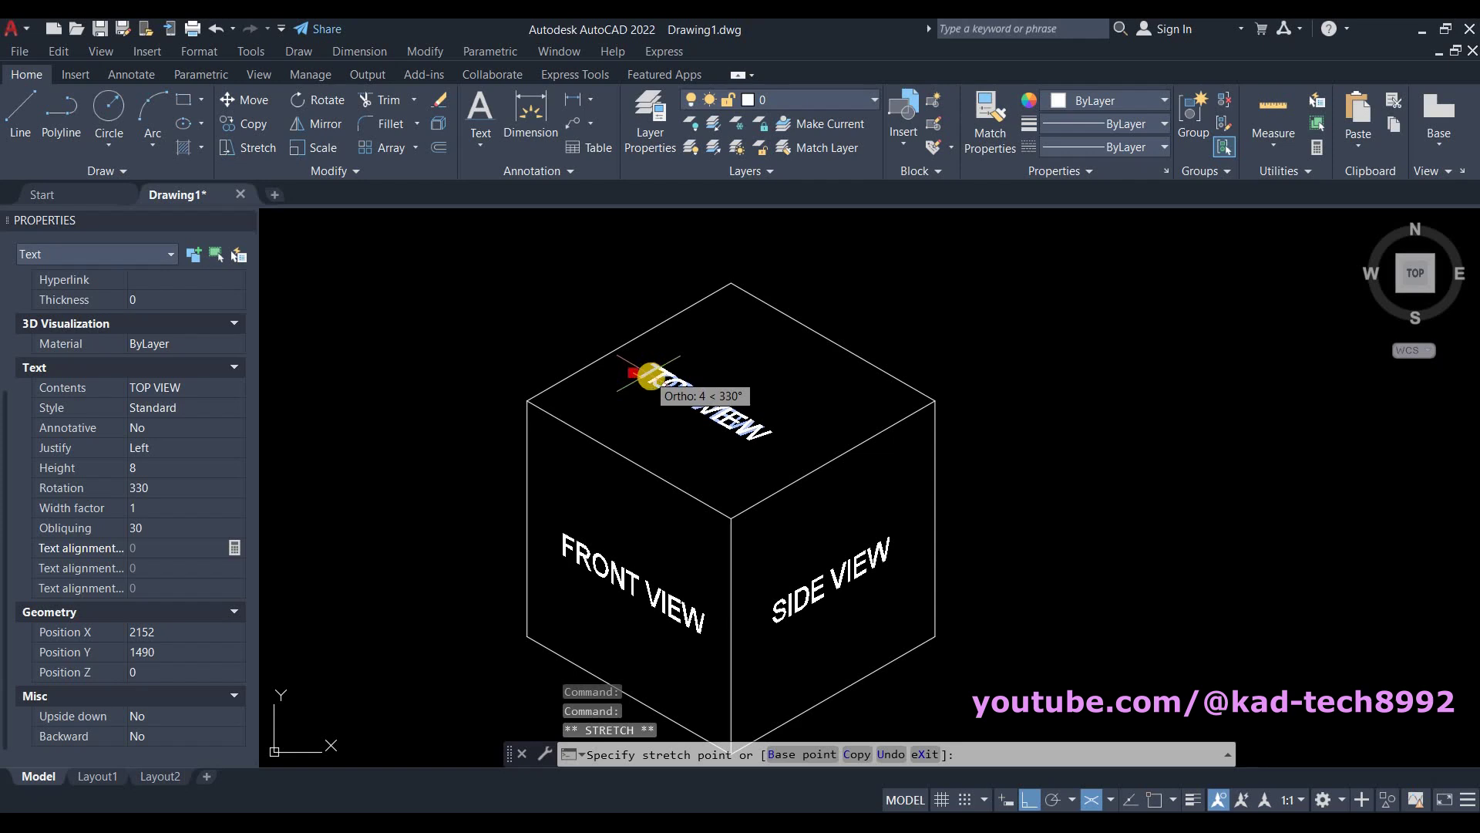
Move the TOP VIEW label off the cube to its upper right and begin new single-line text
key(F8)
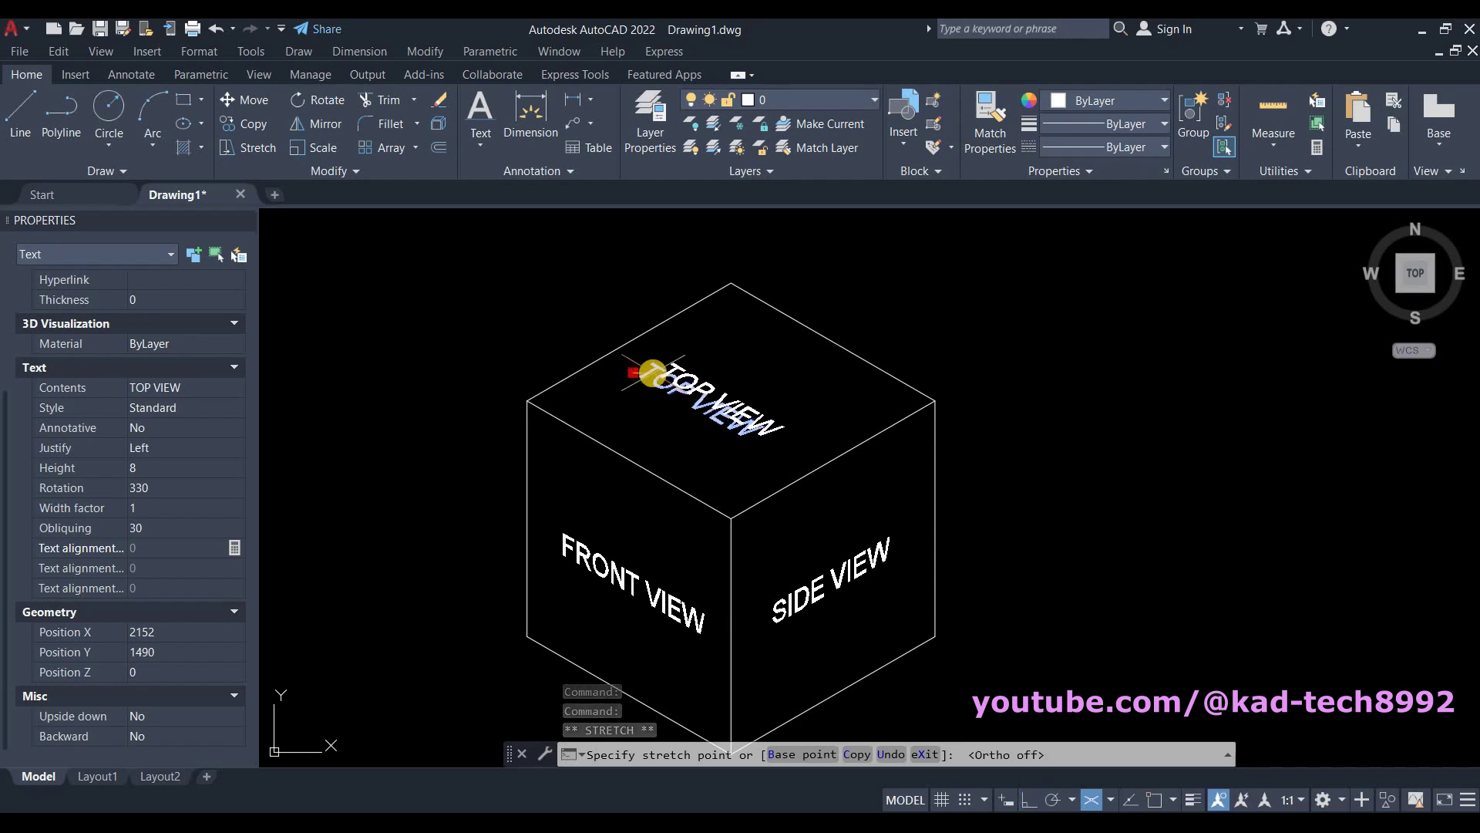
click(653, 373)
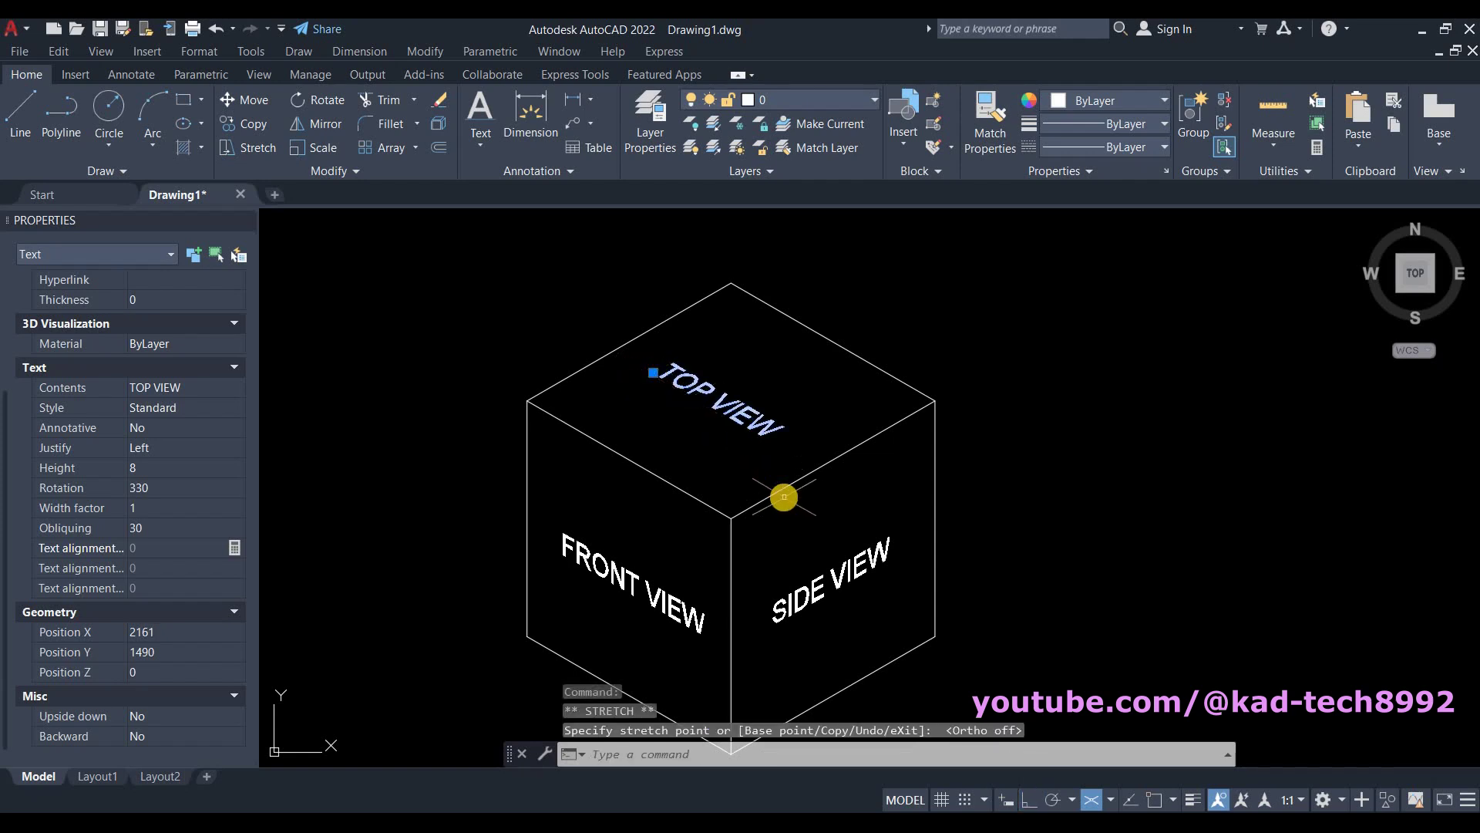
key(Escape)
middle_drag(794, 517, 764, 481)
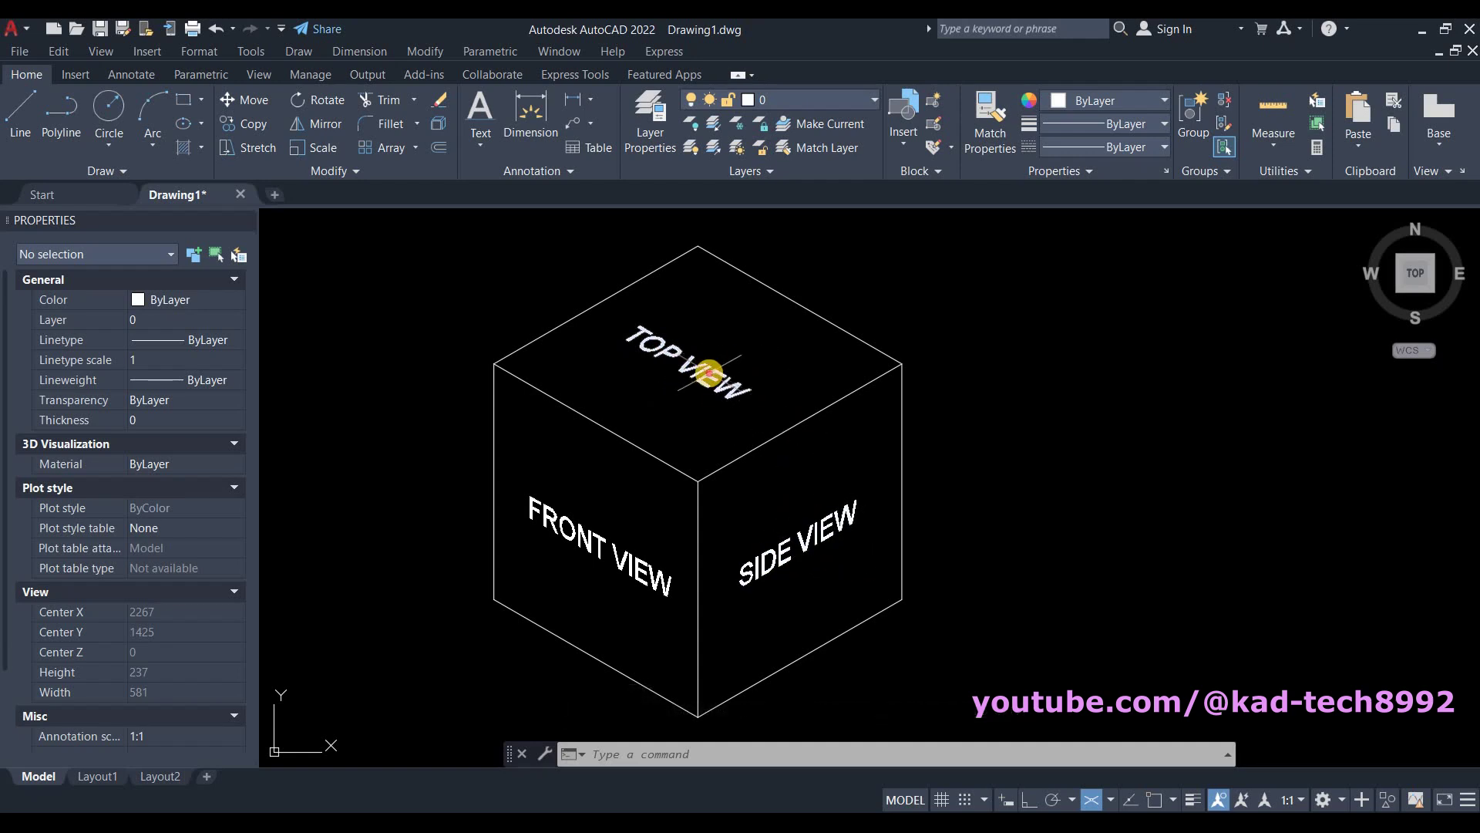
click(655, 337)
click(620, 336)
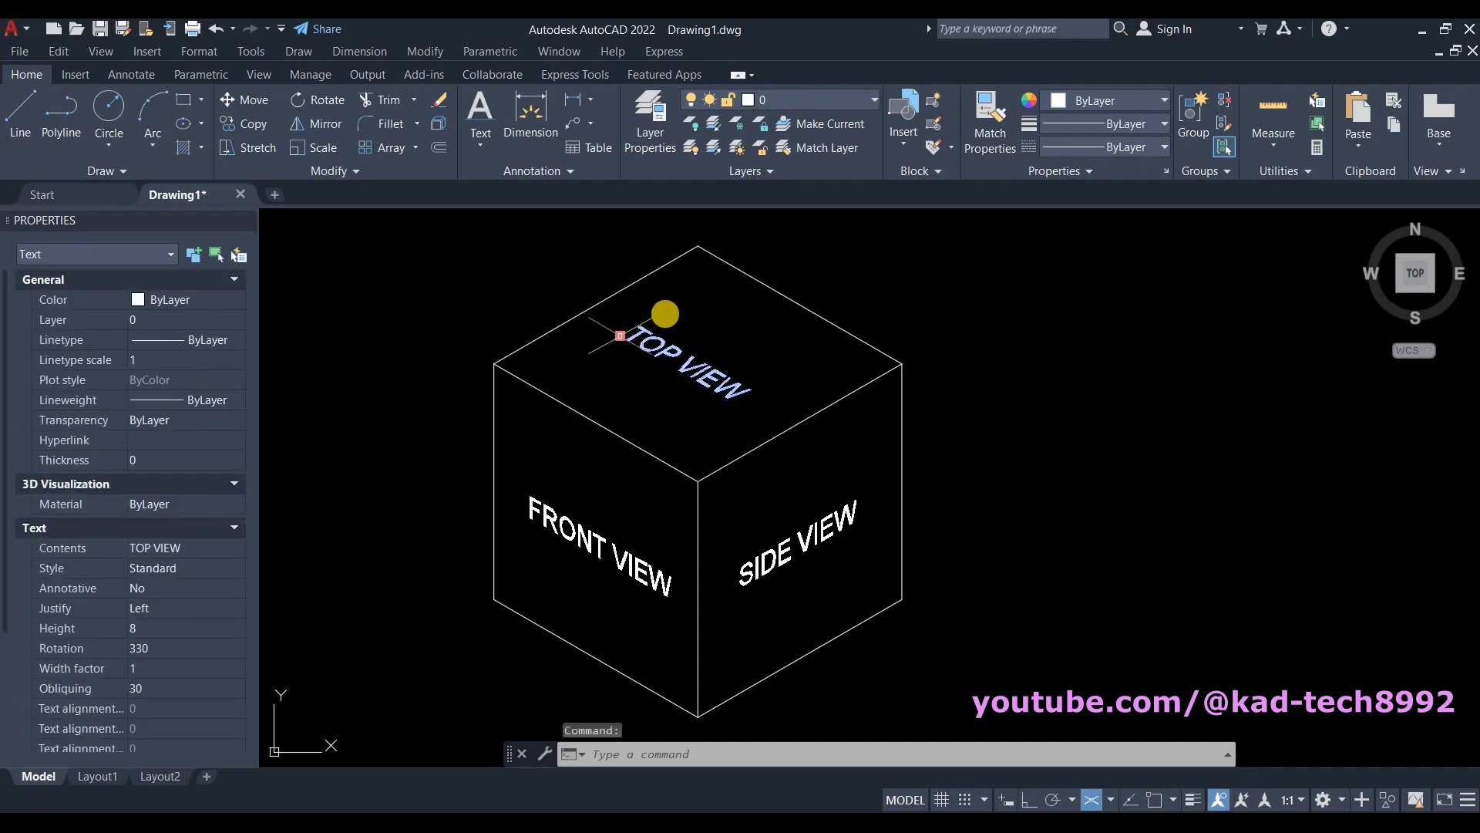
click(809, 251)
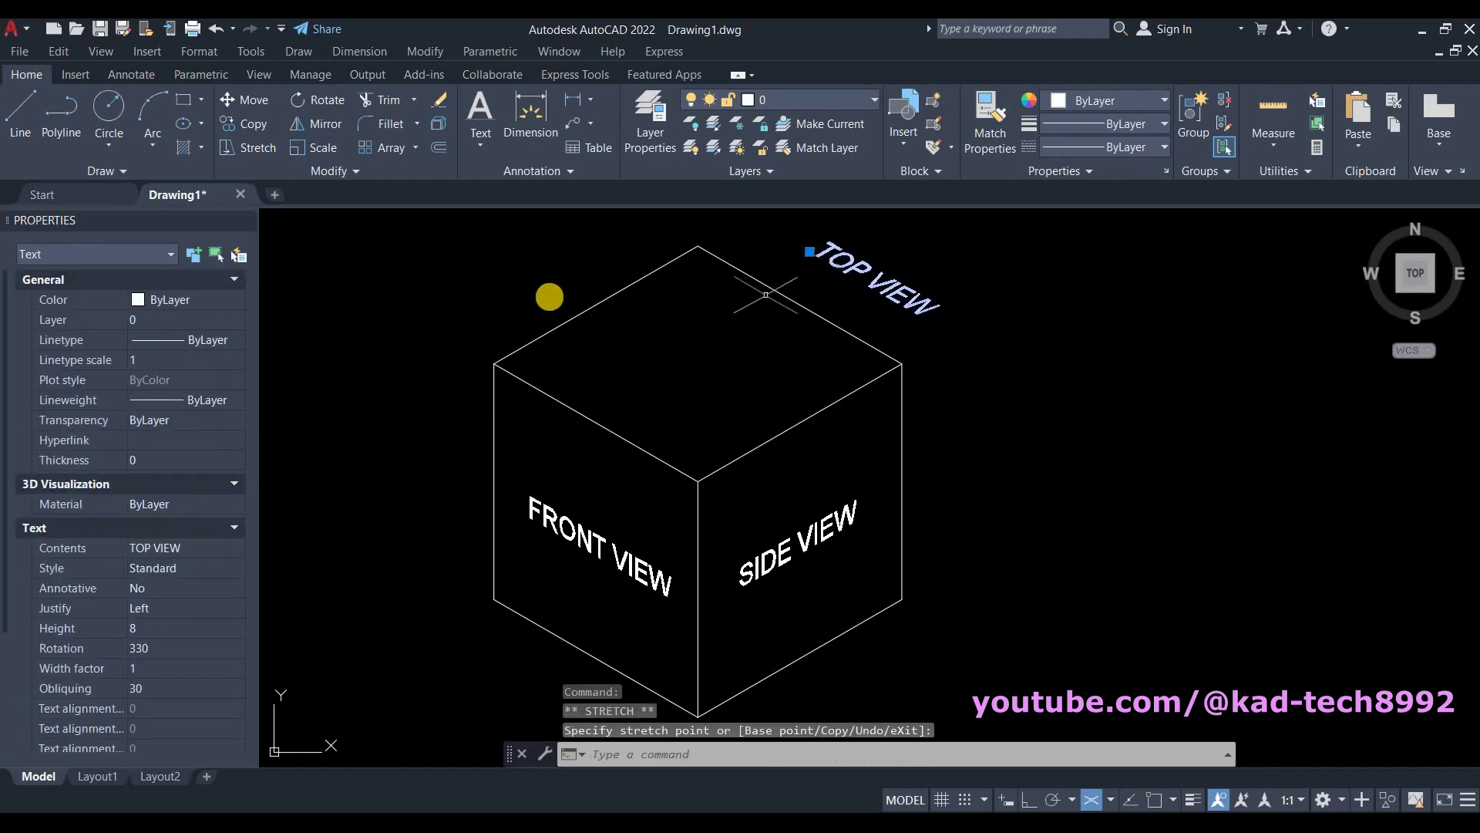
key(Escape)
click(481, 138)
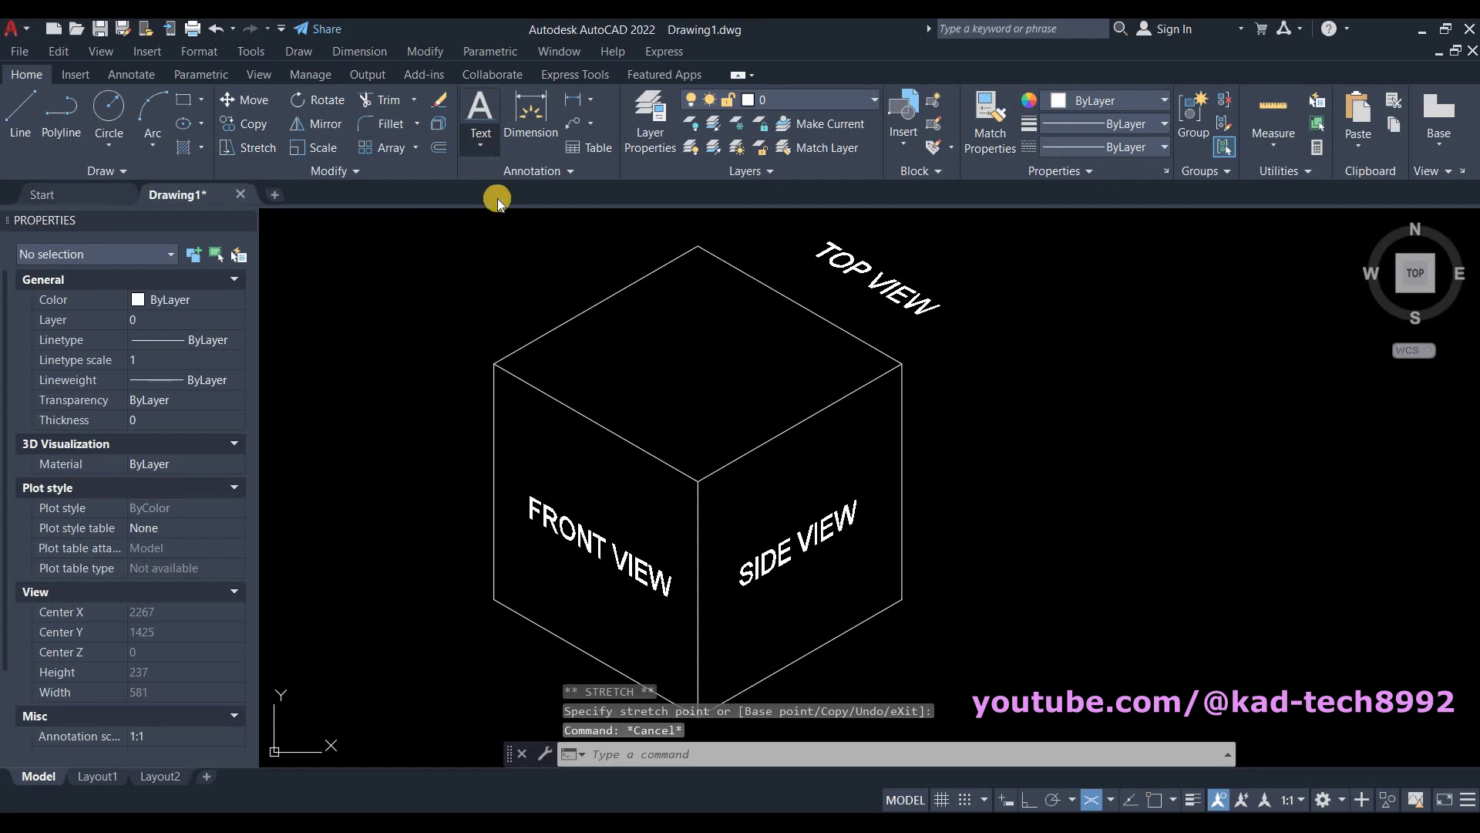
click(507, 217)
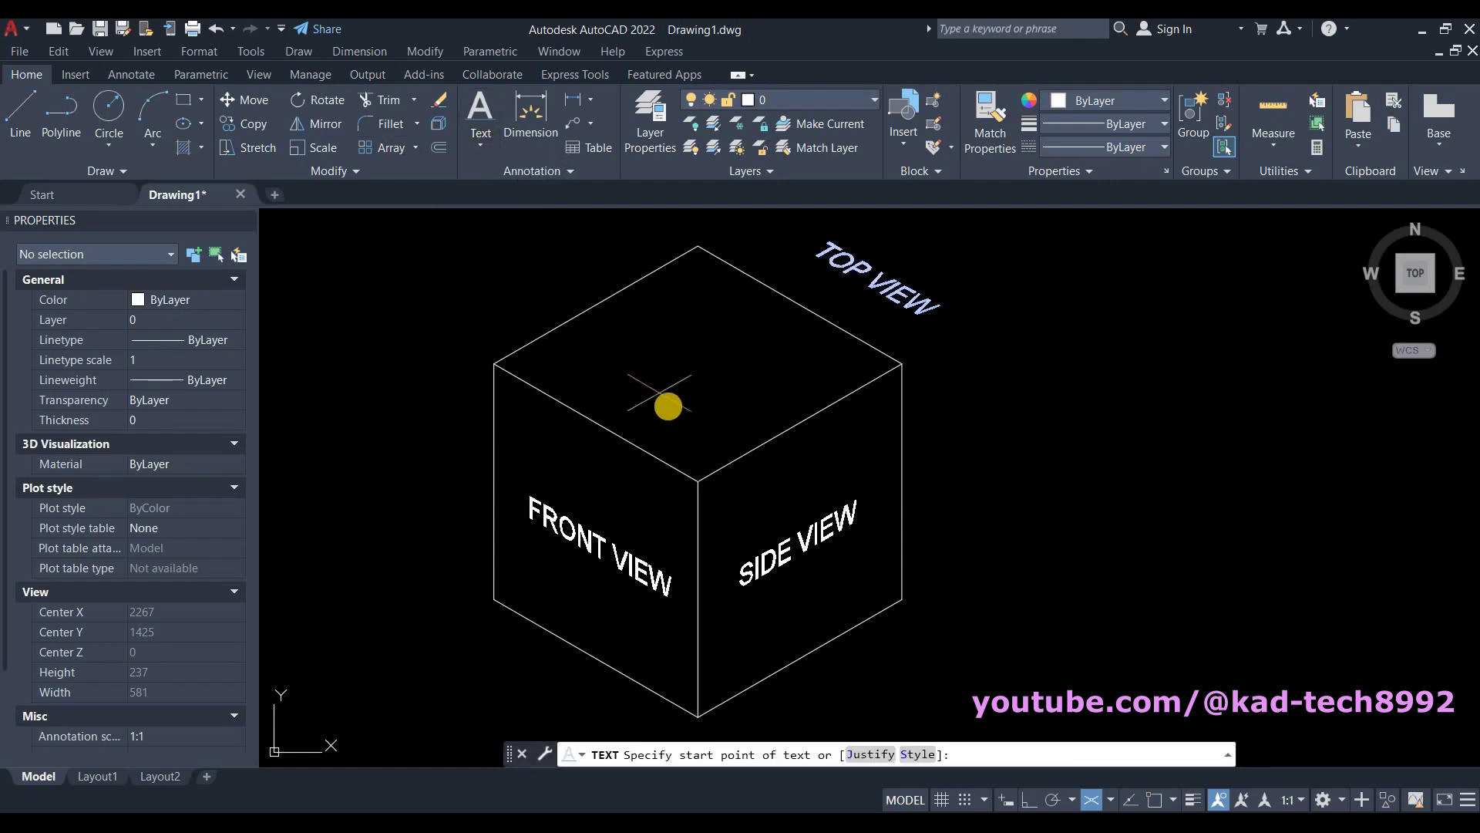
Place a second 'TOP VIEW' label on the top face, height 8, rotated 30°
click(667, 406)
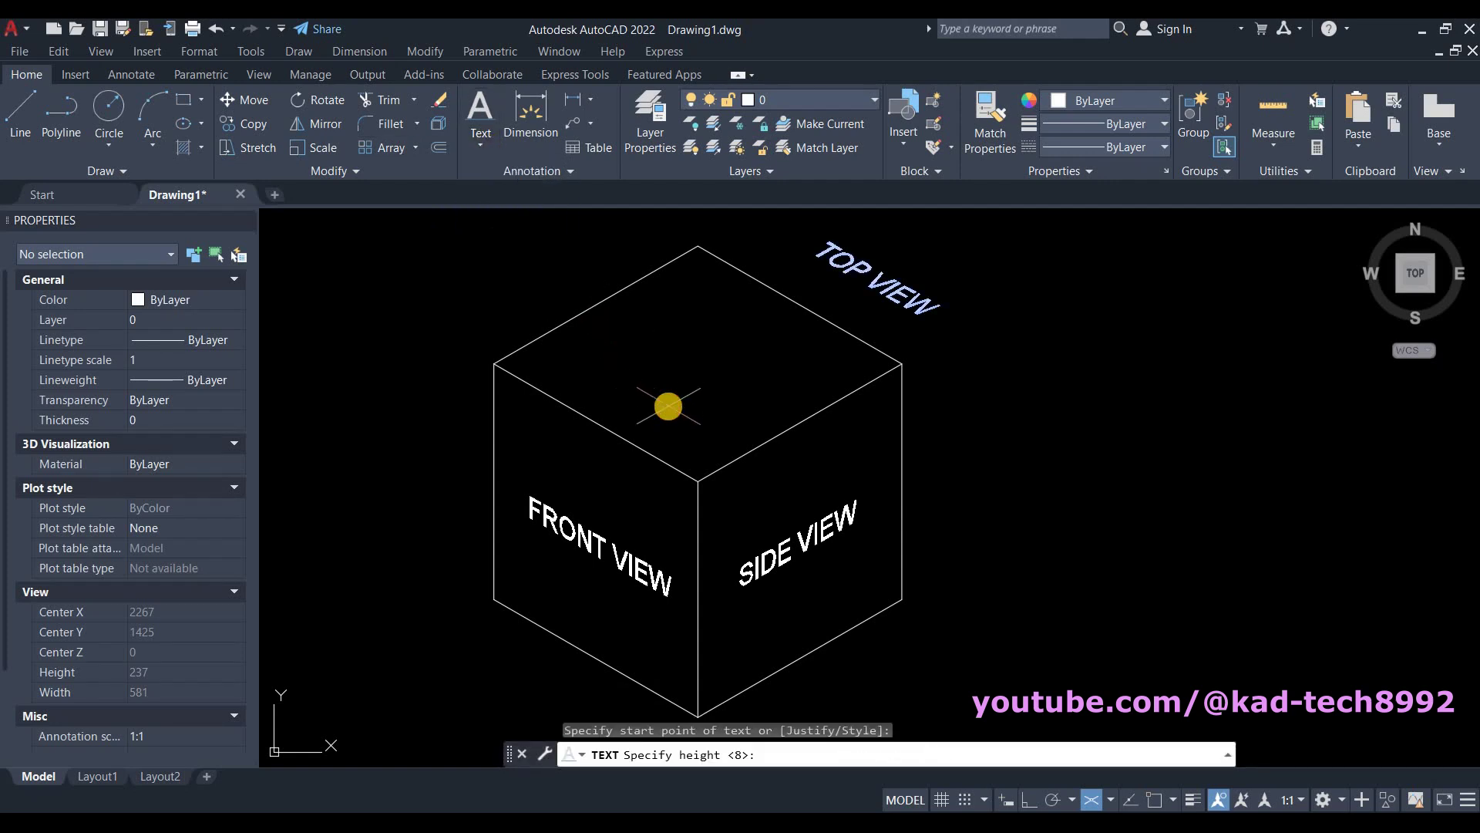
key(Return)
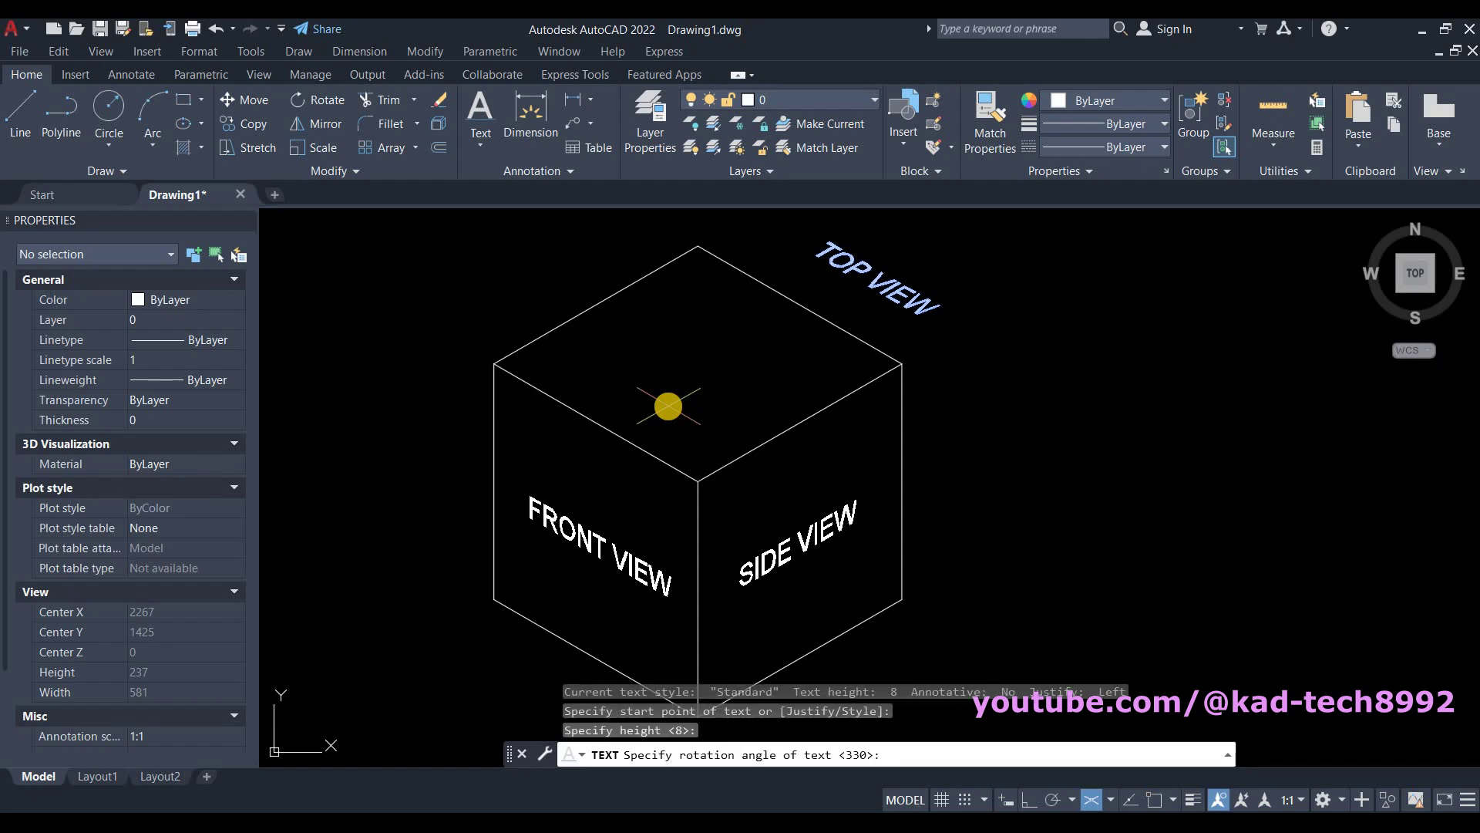
key(Return)
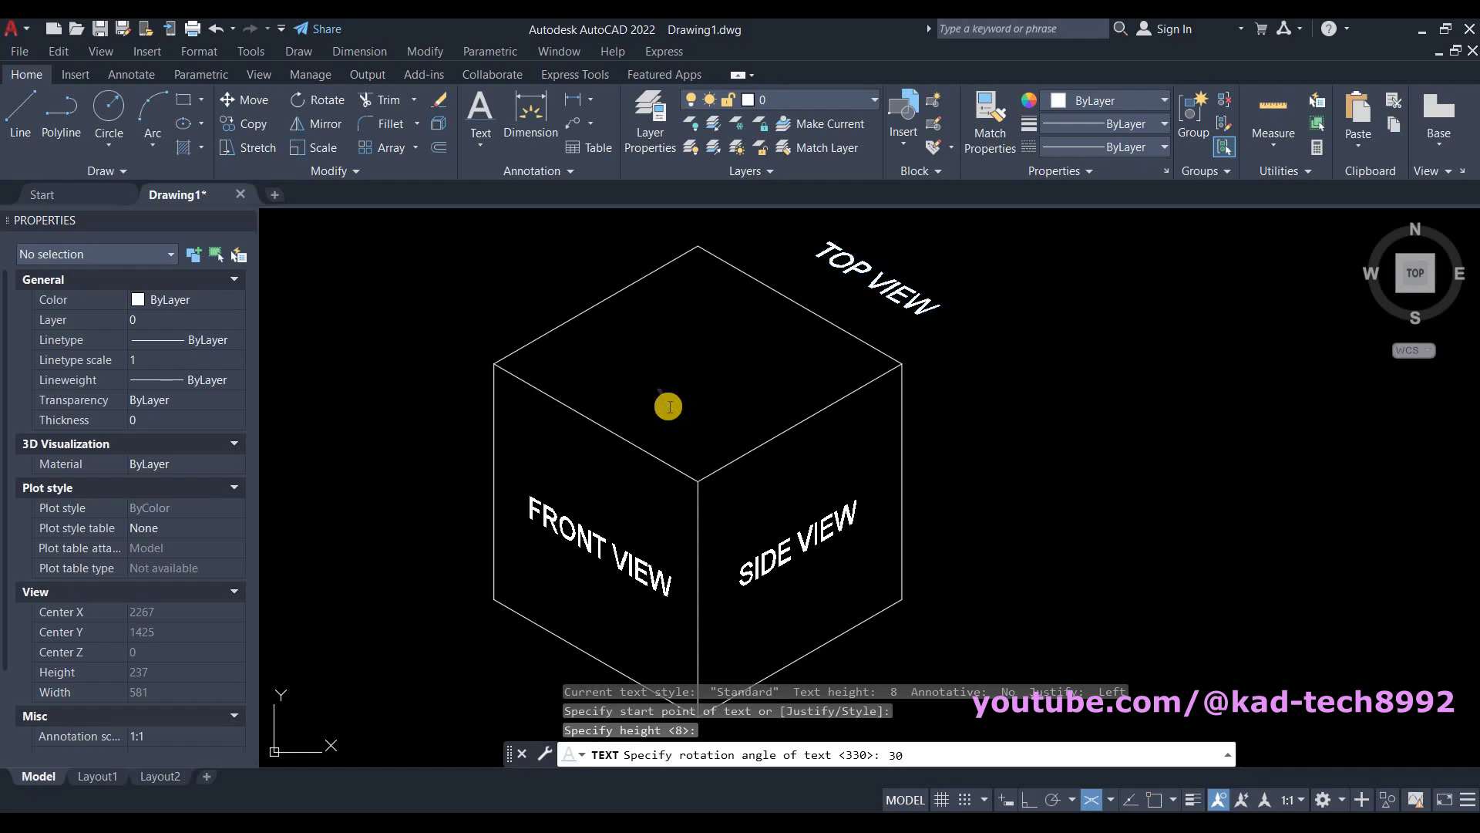
text(TOP )
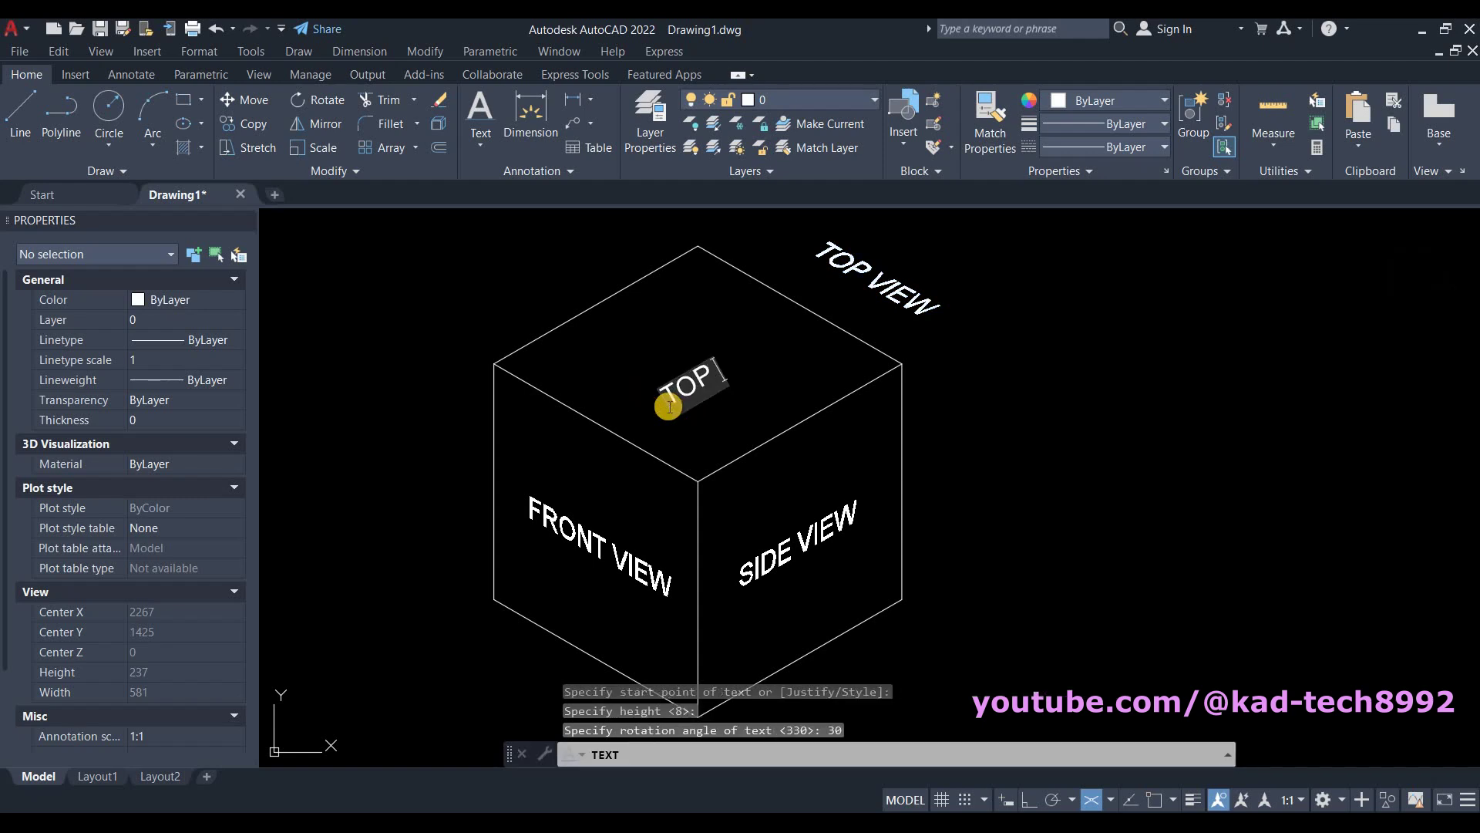
text(VIEW)
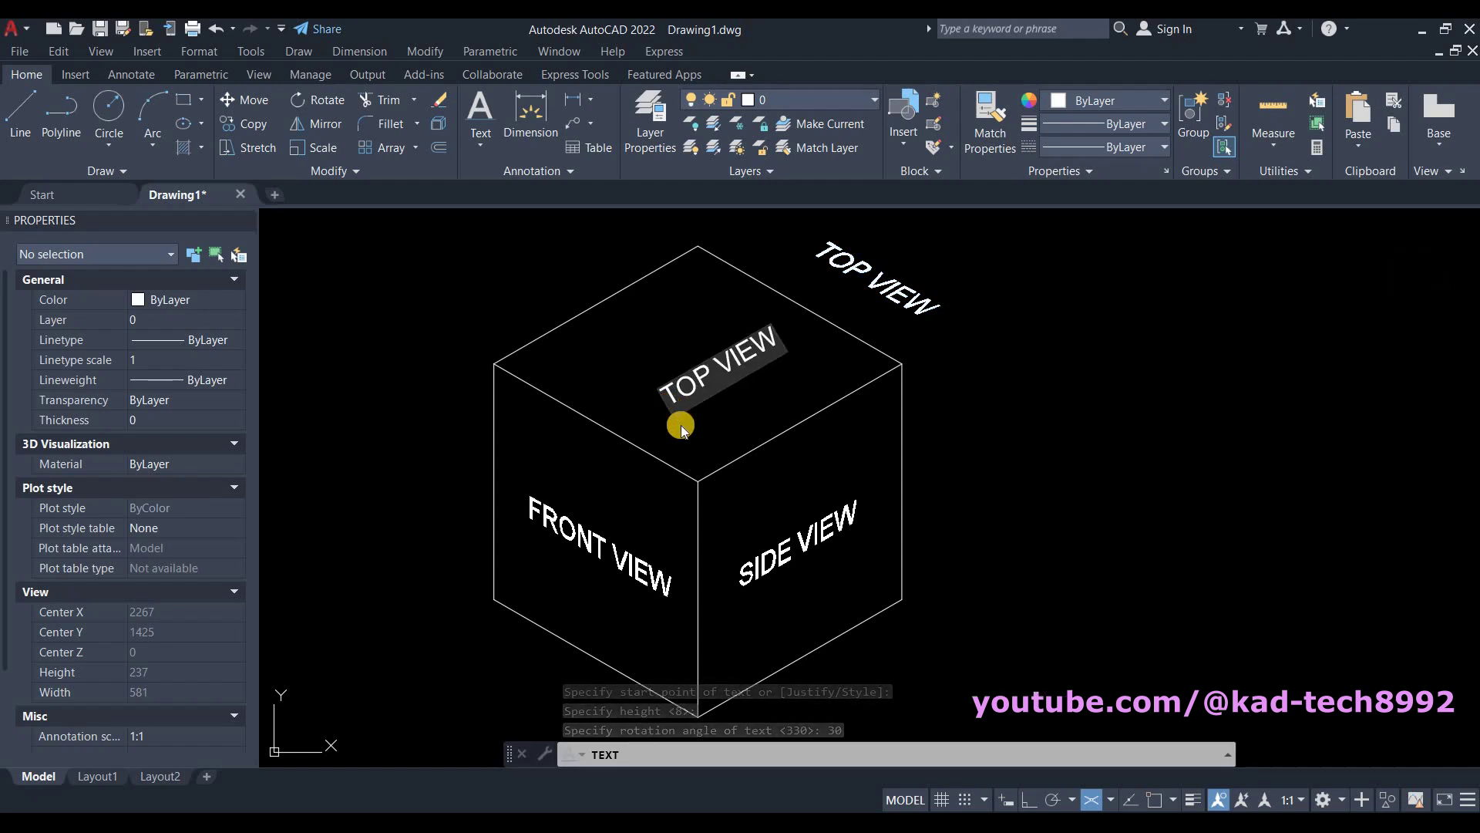
key(Return)
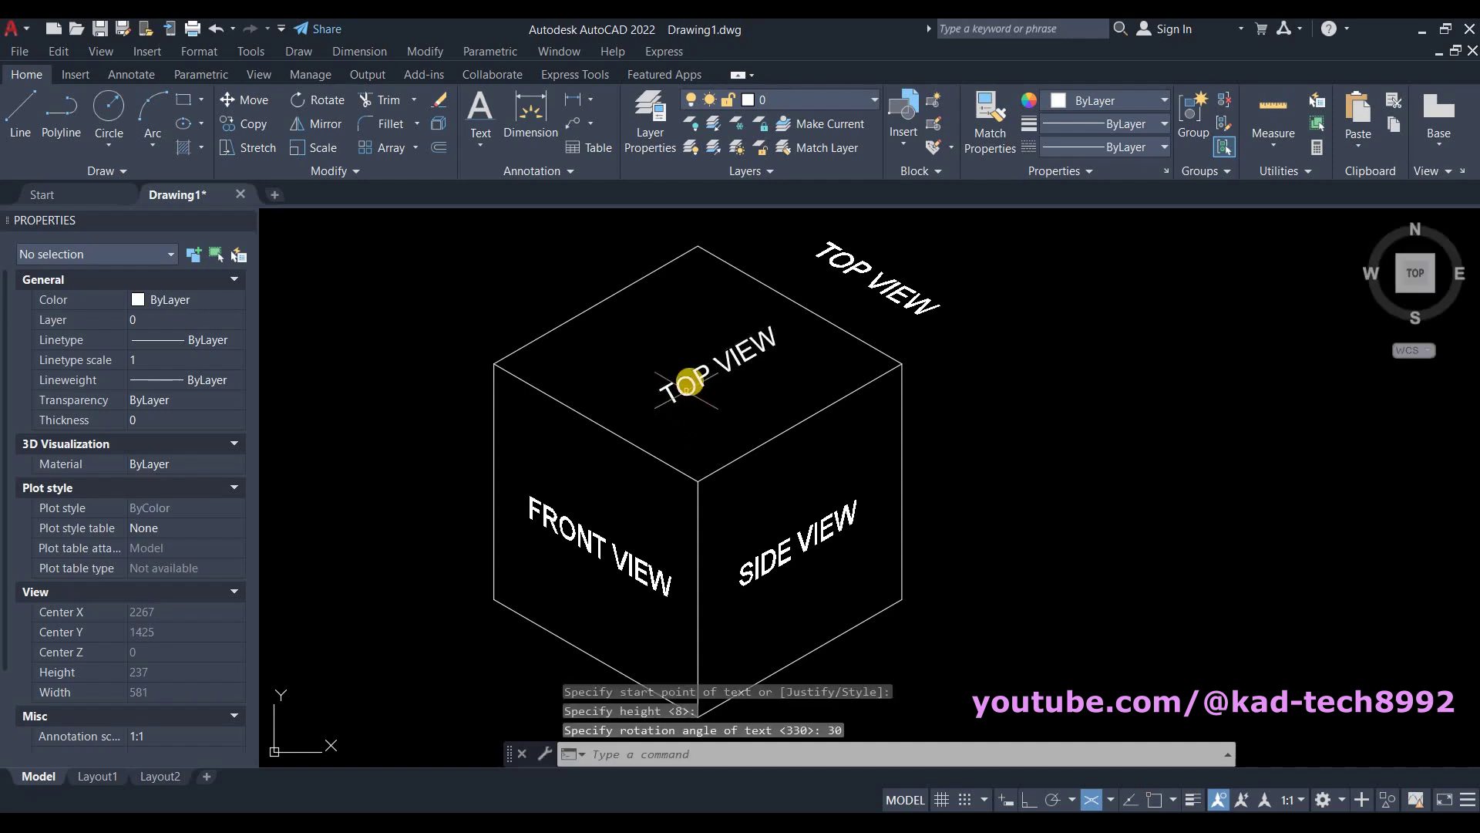
click(689, 382)
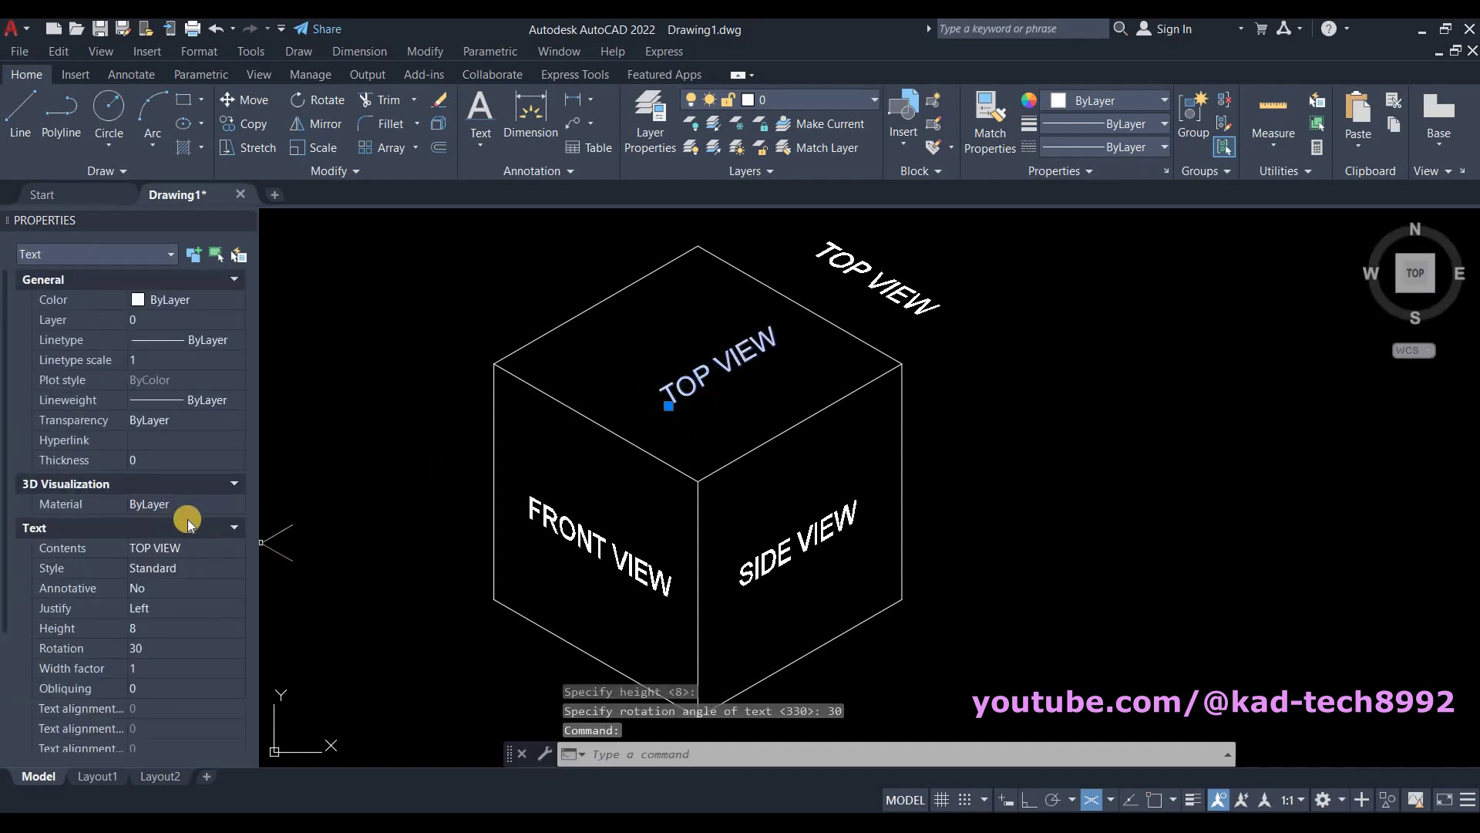
Give the new TOP VIEW label a -30 obliquing angle and nudge it slightly left on the top face
scroll(159, 503, down, 3)
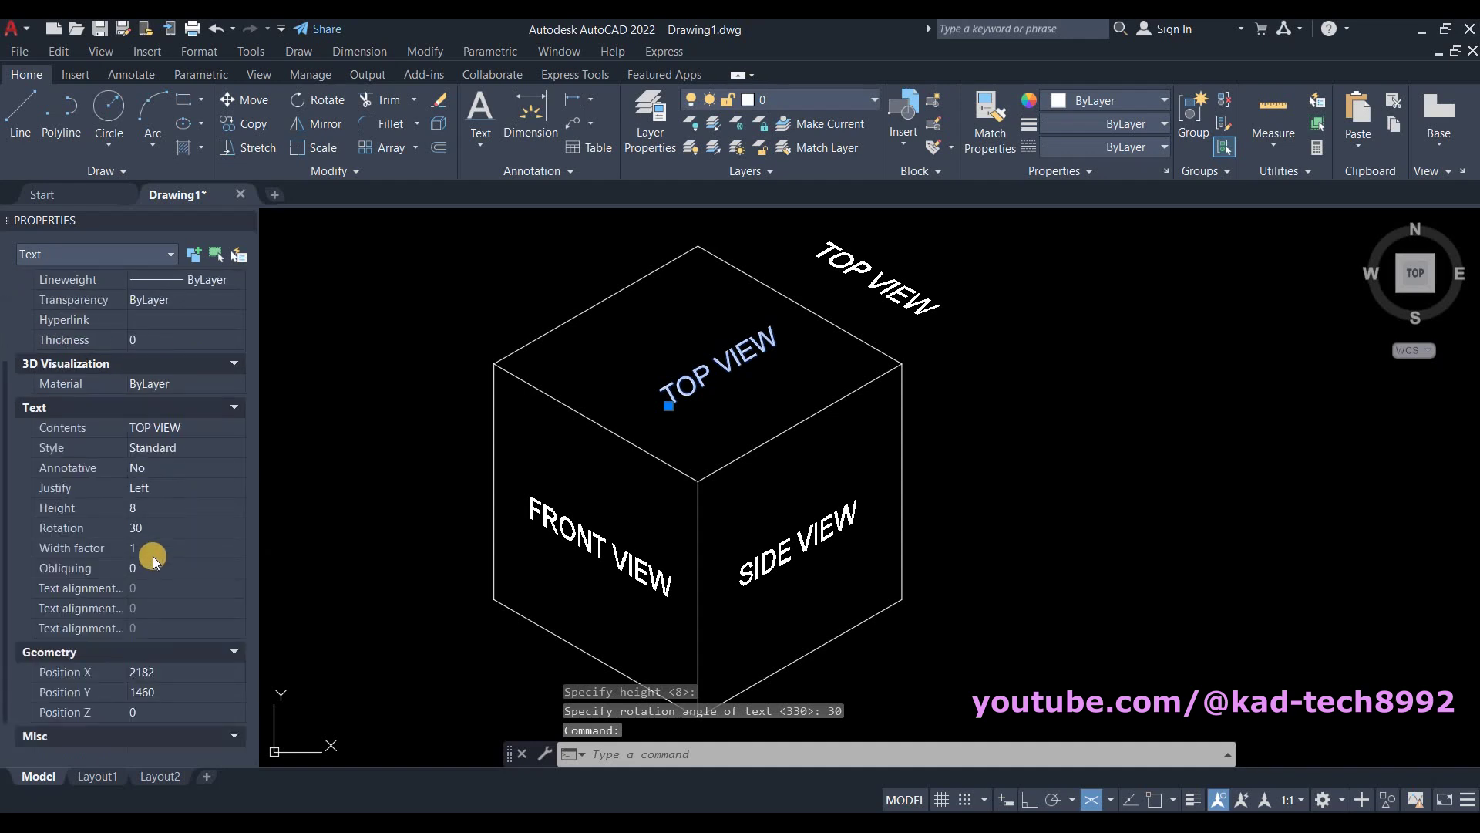
click(153, 561)
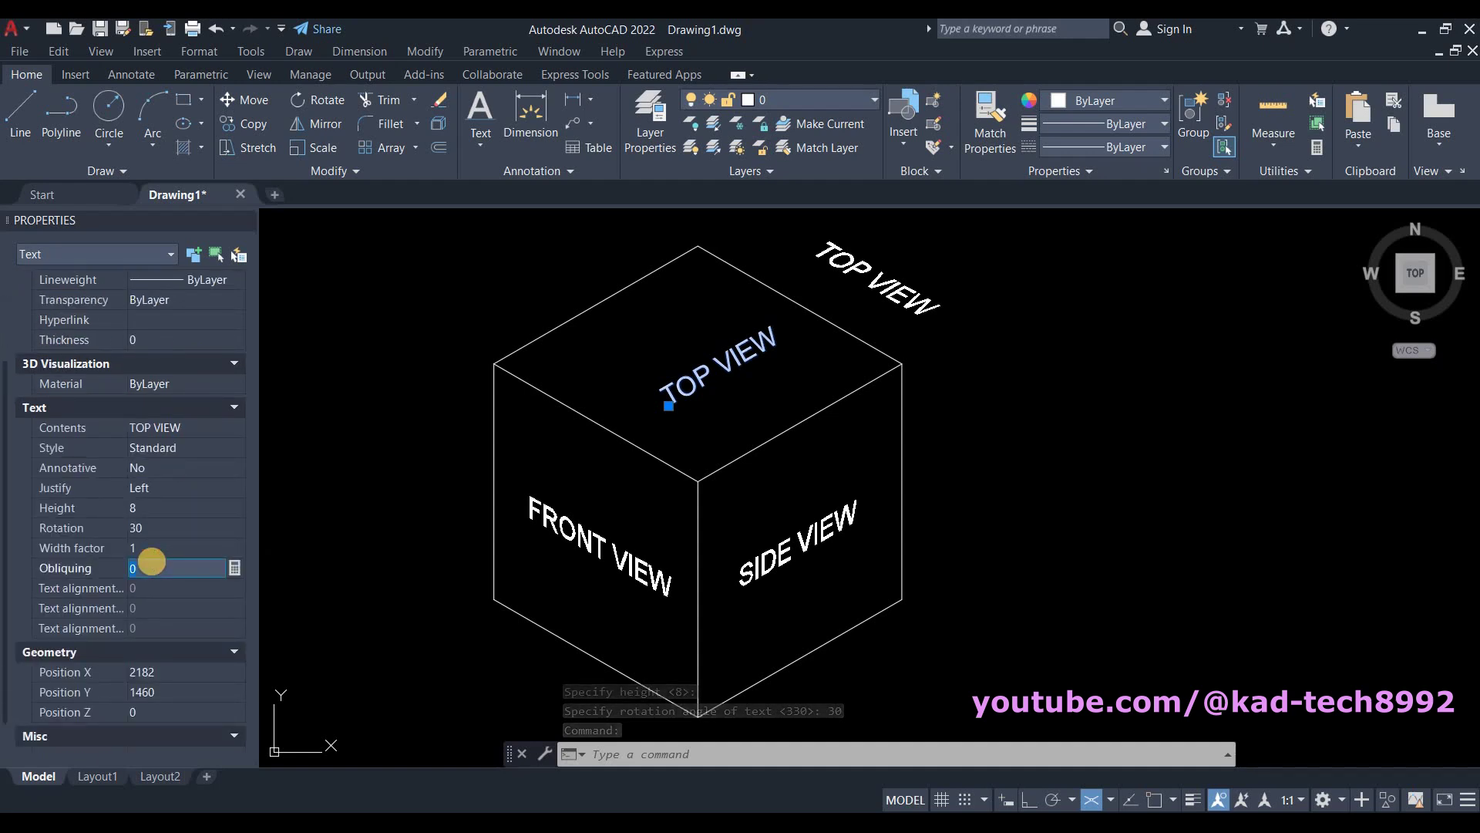
text(-3)
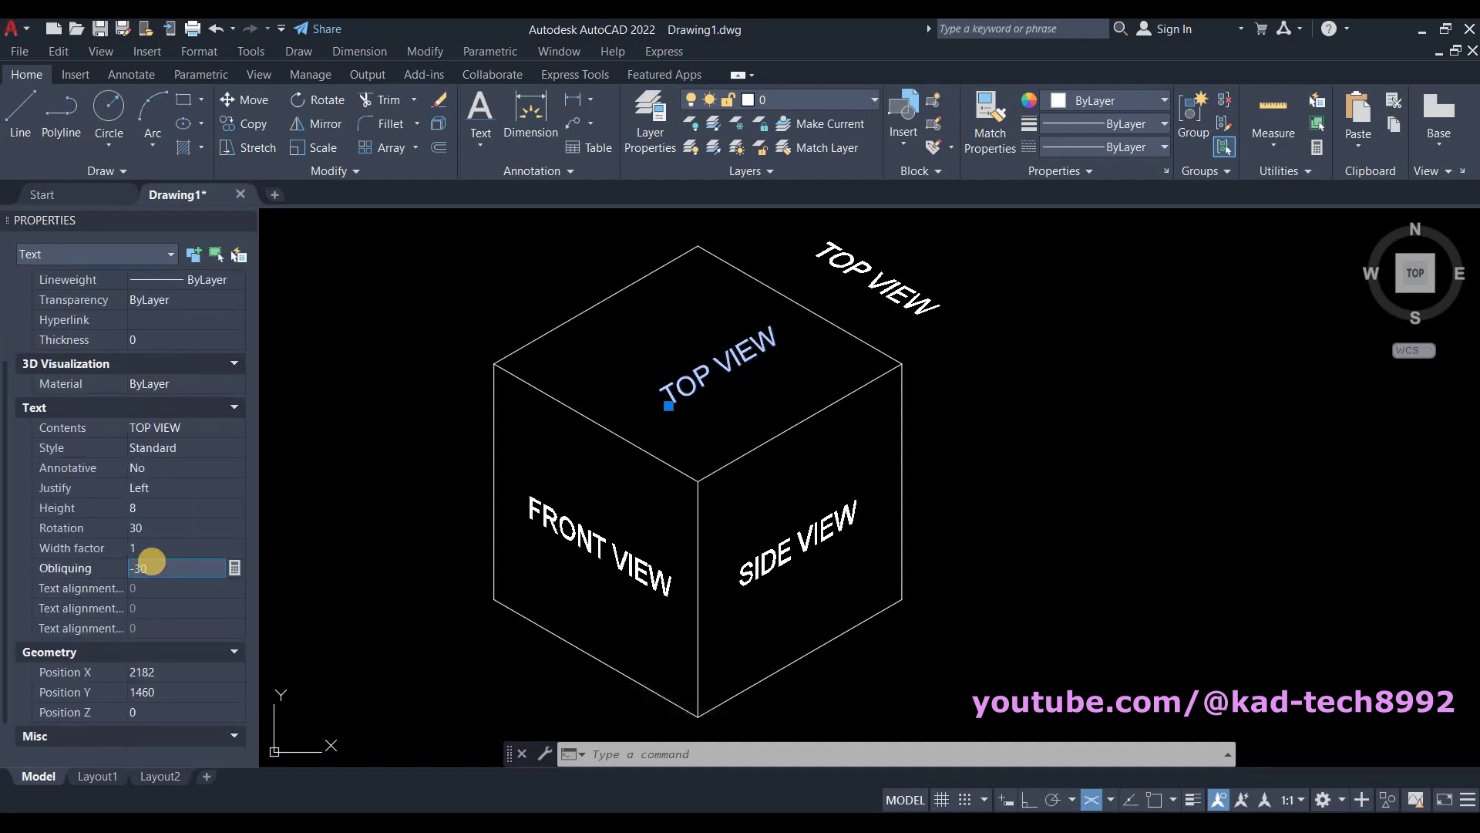
key(Return)
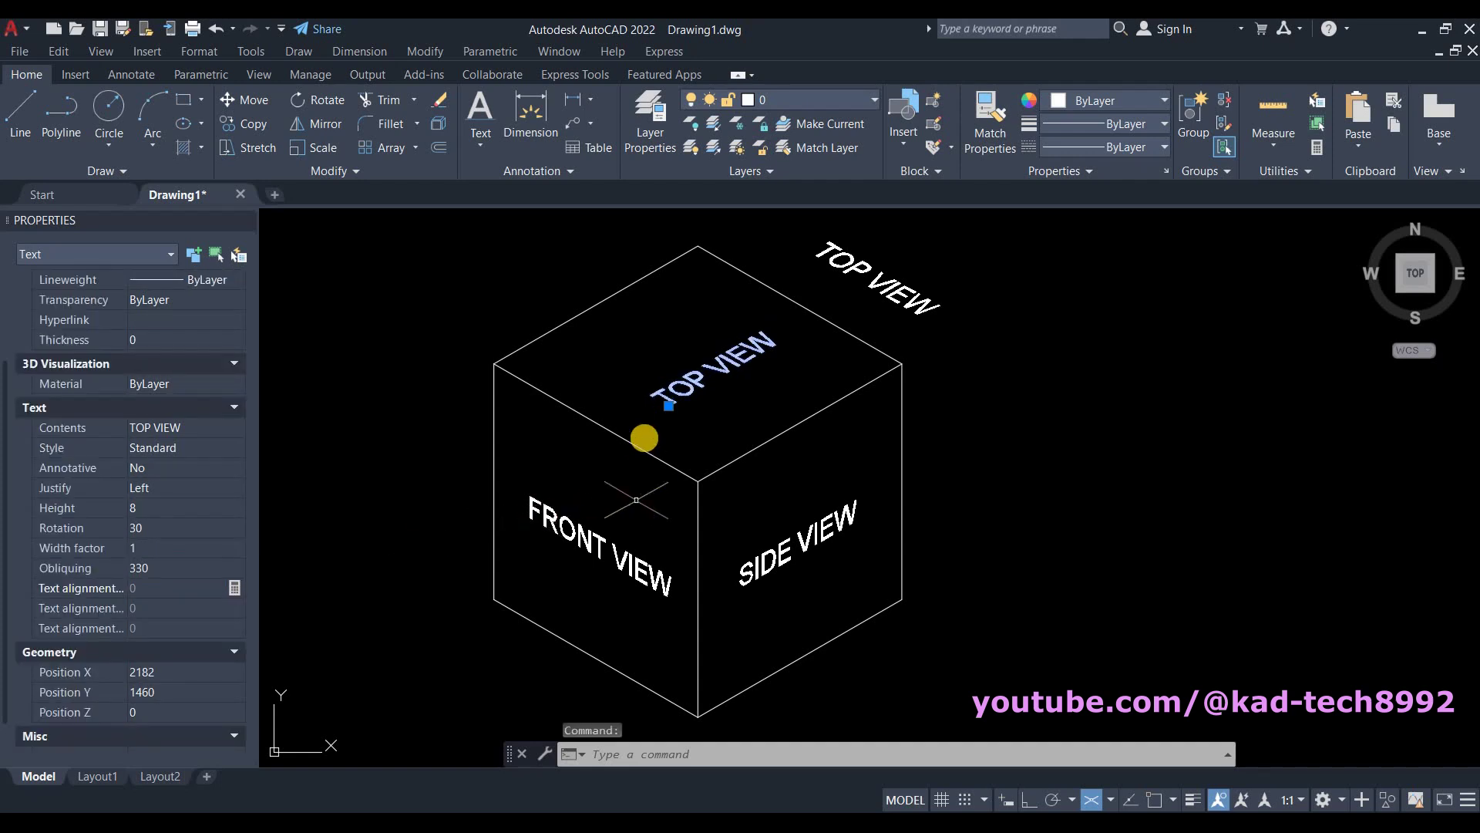
click(668, 407)
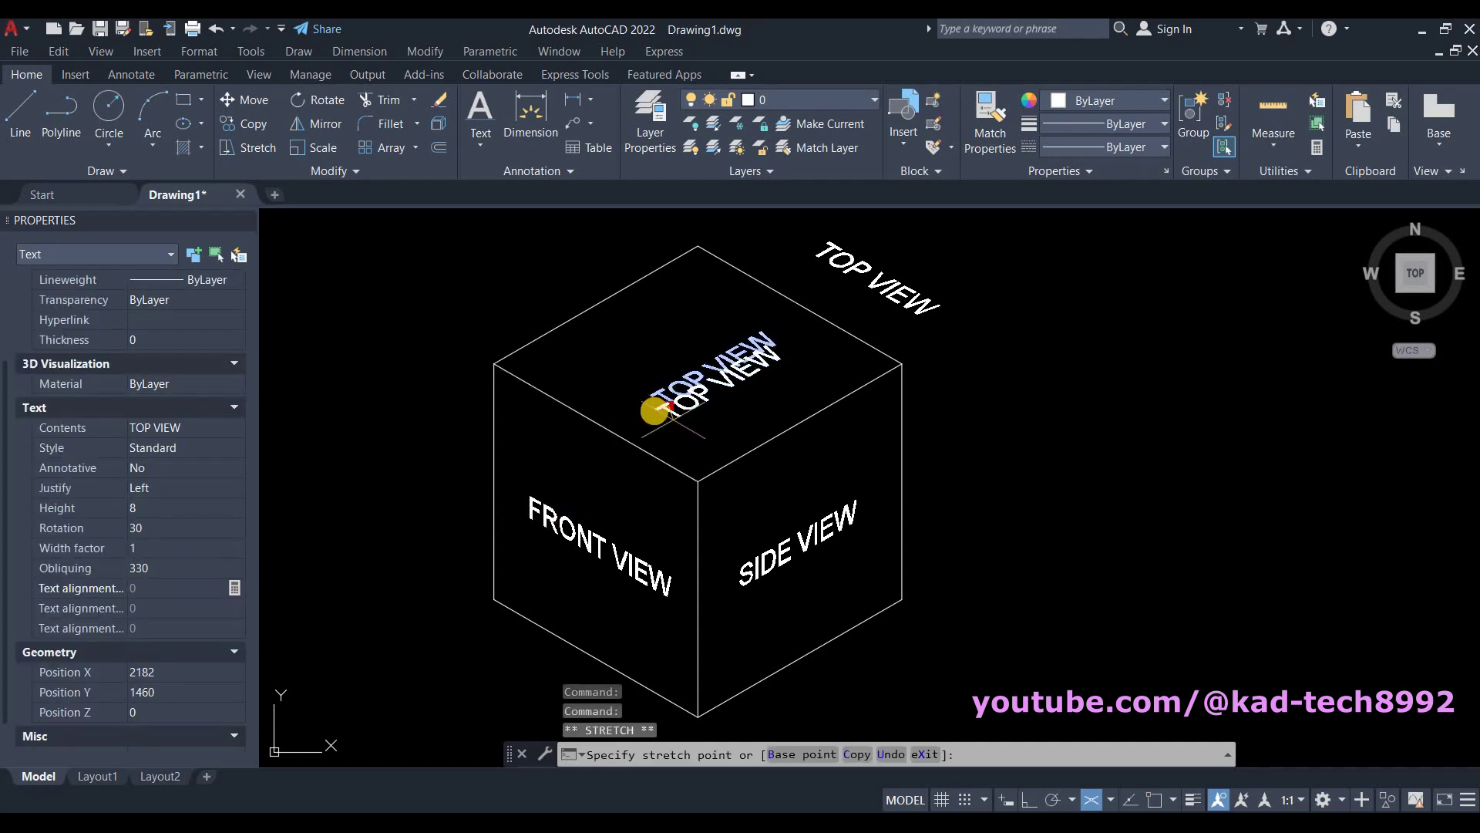
click(650, 406)
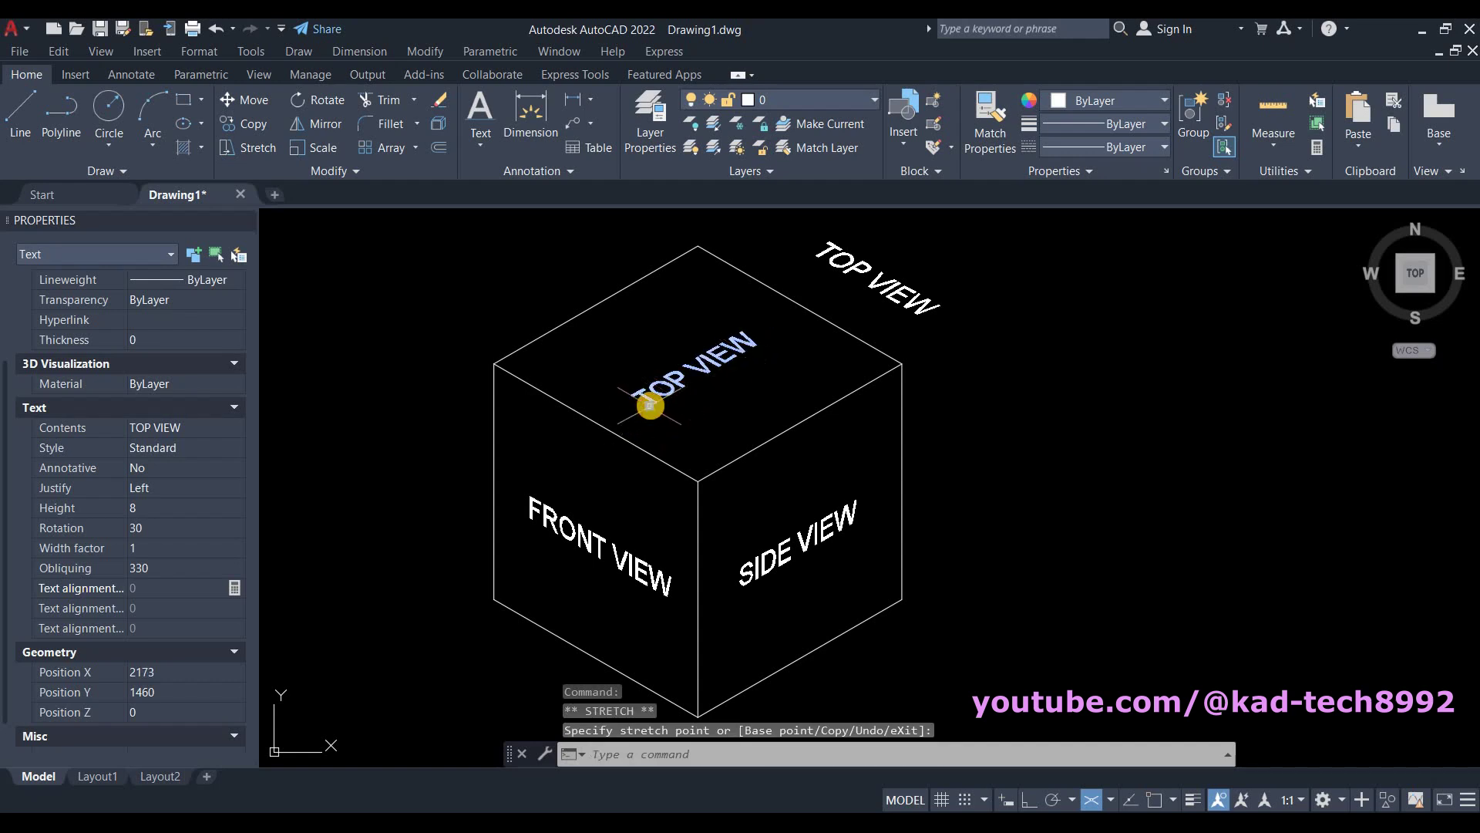
click(652, 405)
click(654, 403)
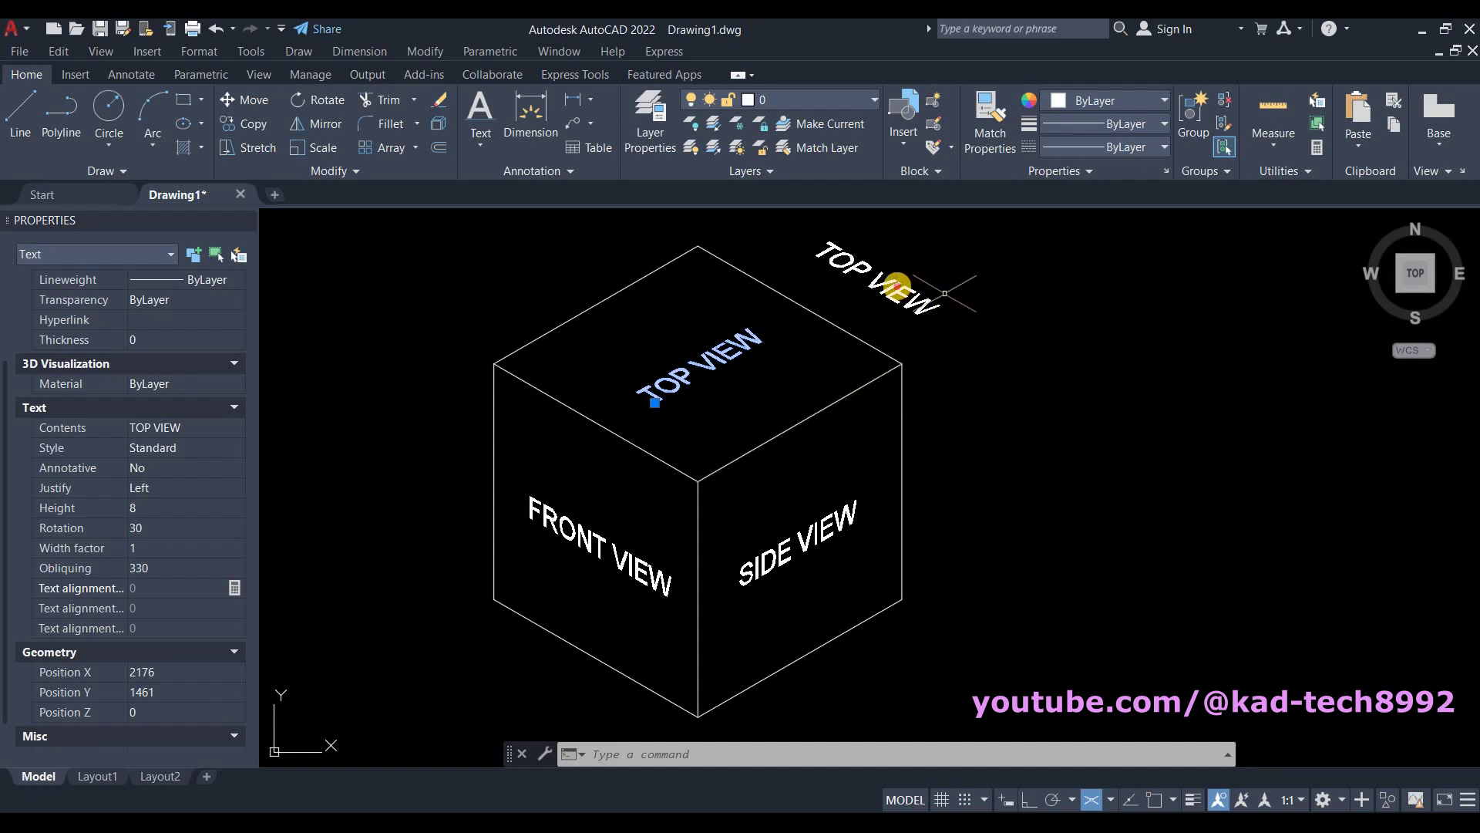
key(Escape)
click(889, 279)
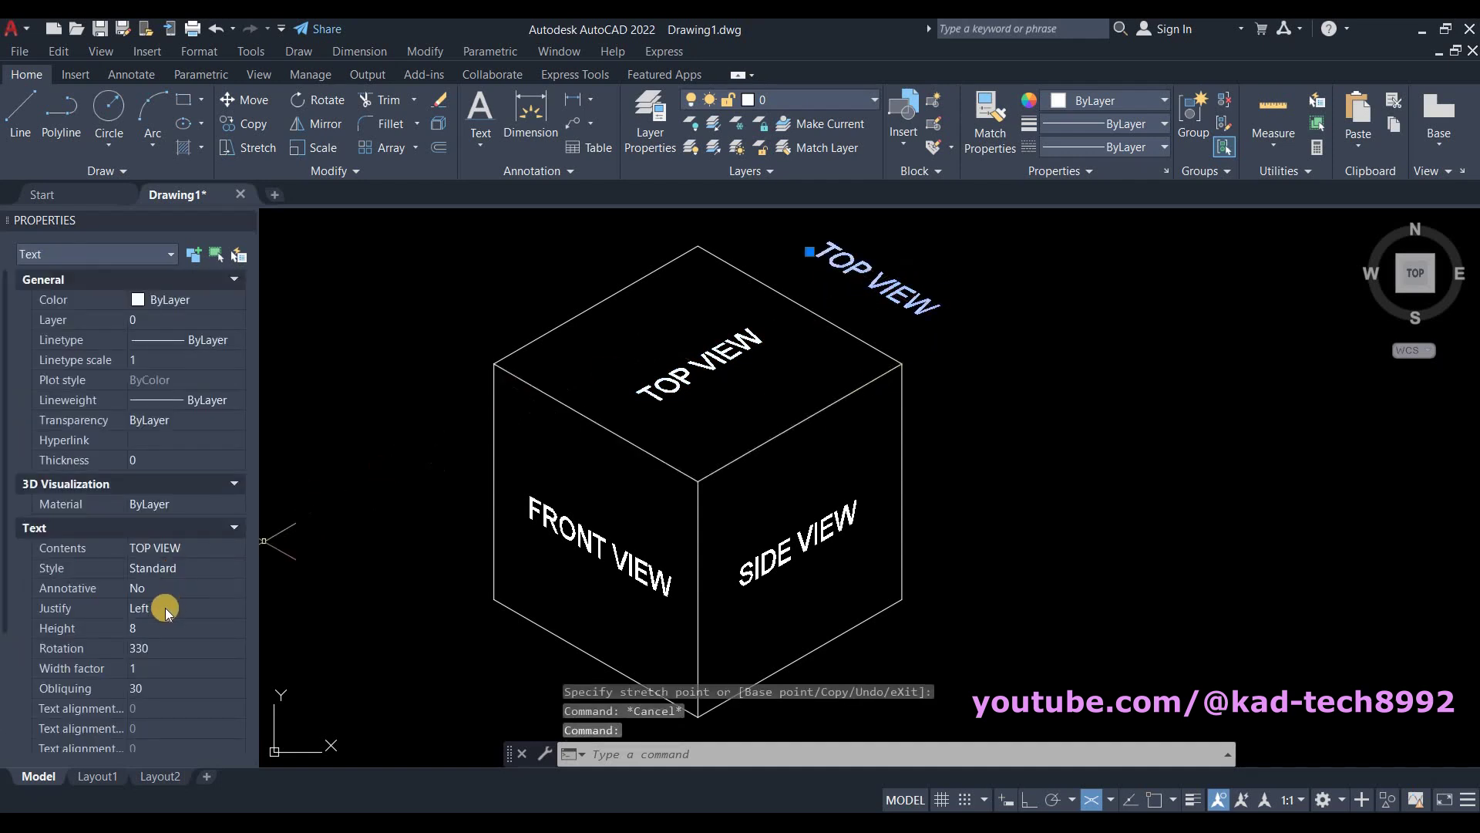
scroll(154, 483, down, 2)
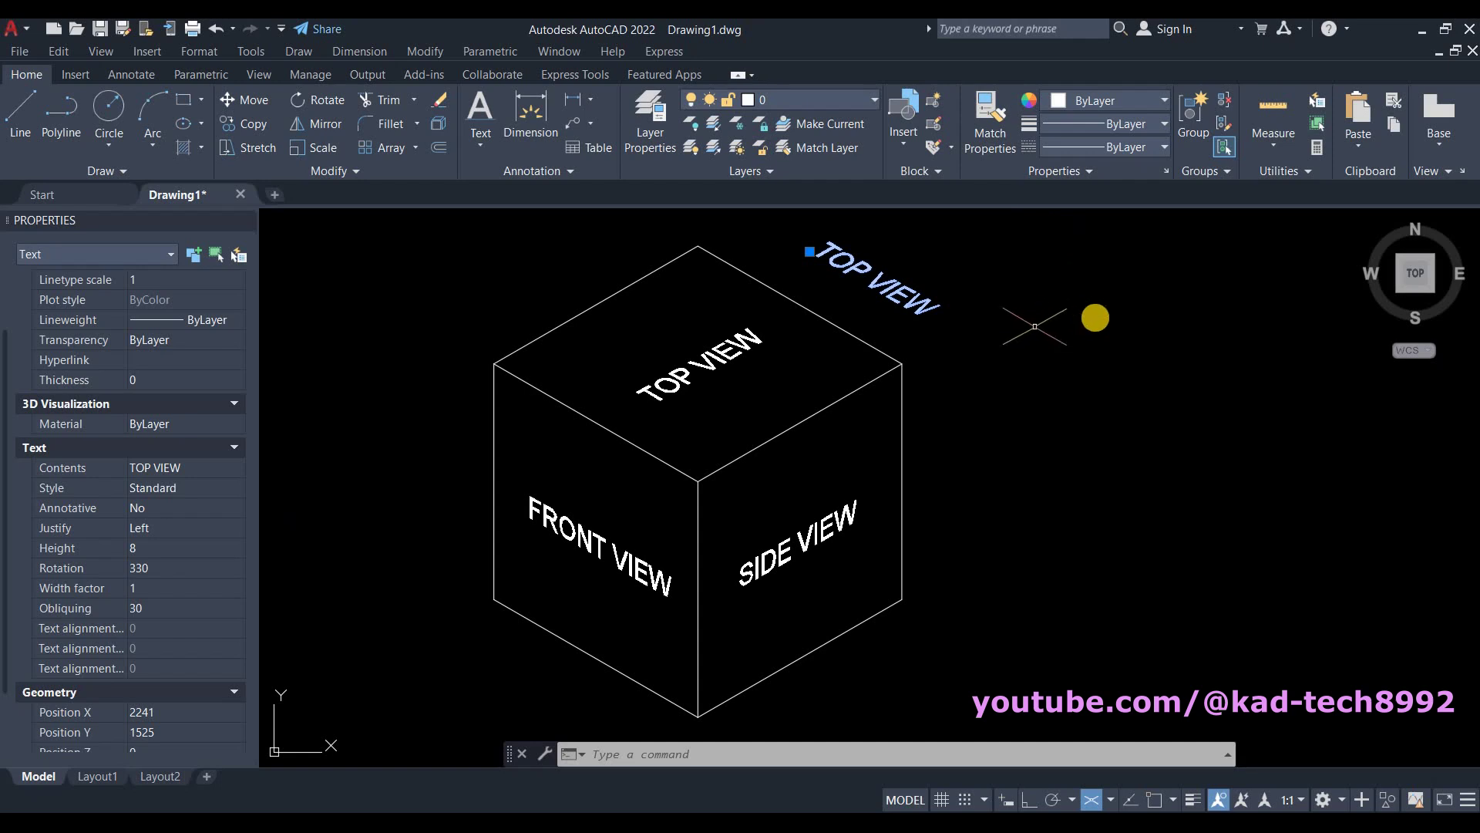
key(Escape)
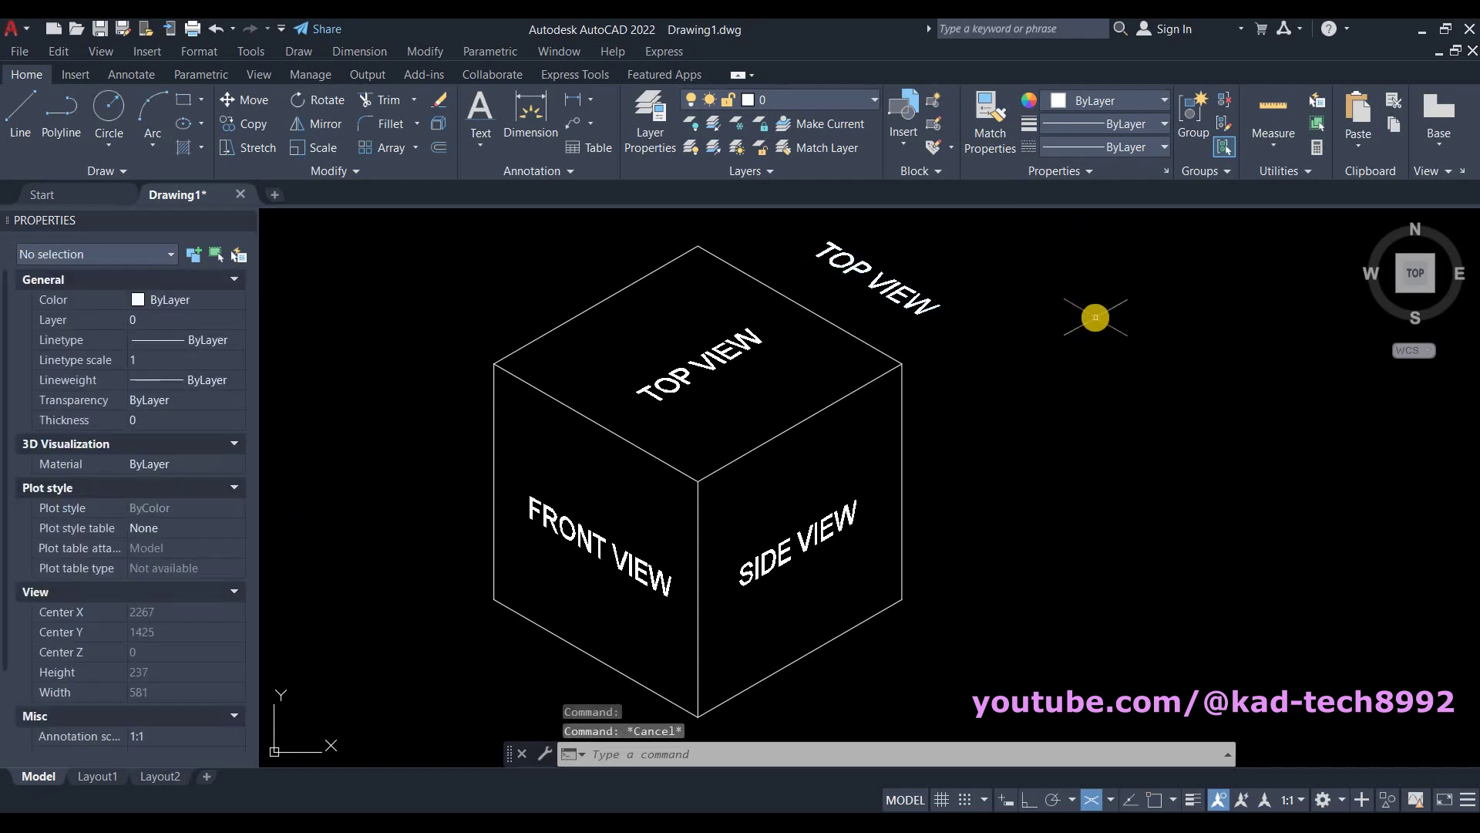